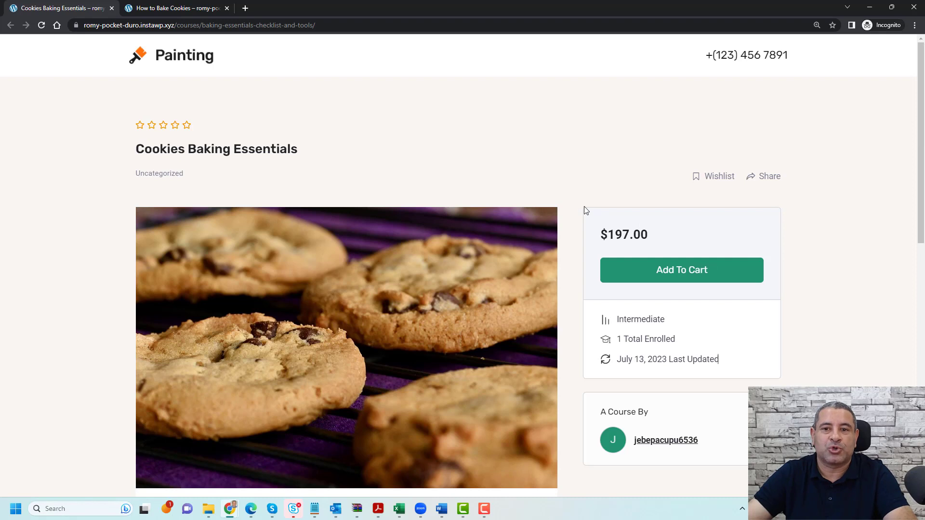
- Add the Cookies Baking Essentials course ($197.00) to the cart
click(683, 277)
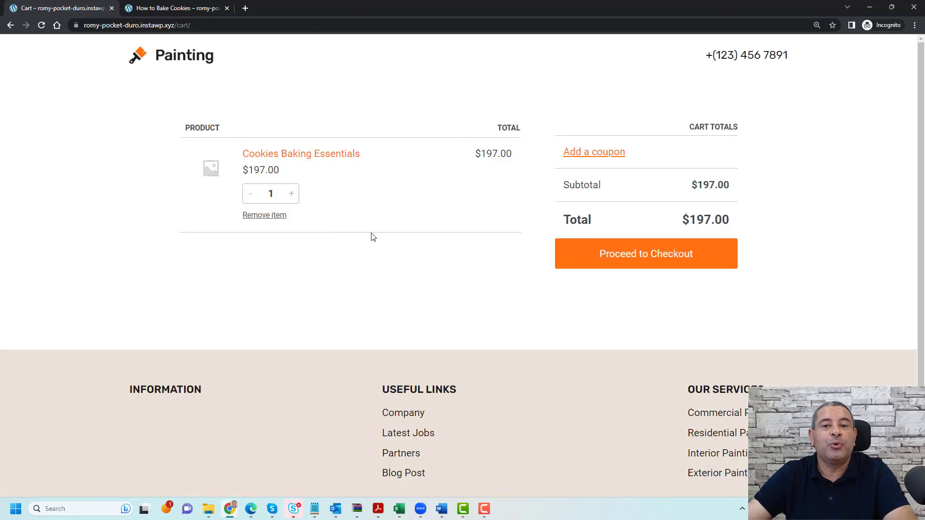
- Review the default checkout form, then go to the How To Bake Cookies course page ($197.00)
click(623, 262)
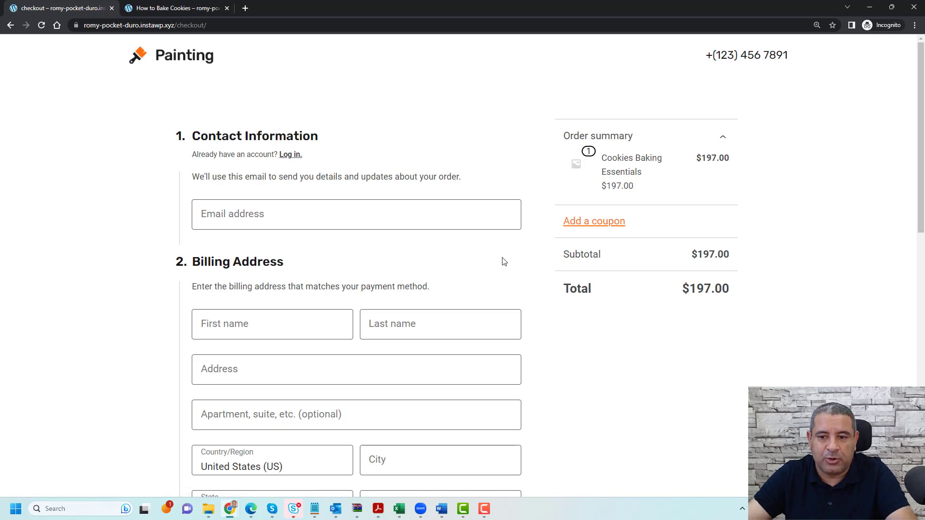
scroll(257, 211, down, 4)
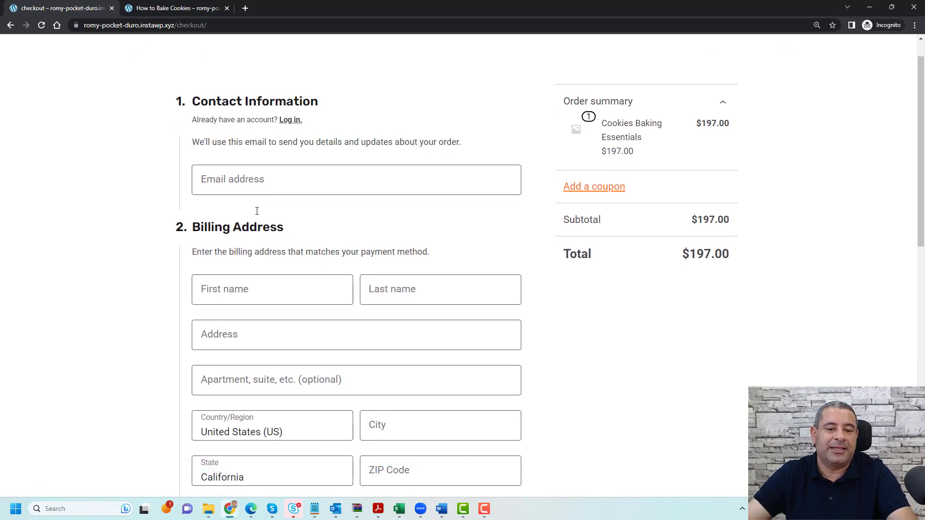
scroll(257, 211, down, 6)
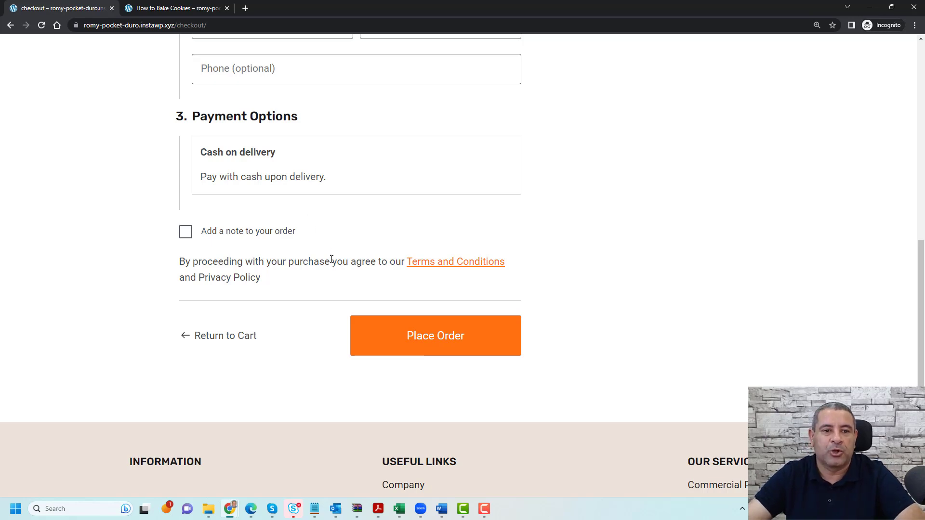
click(164, 9)
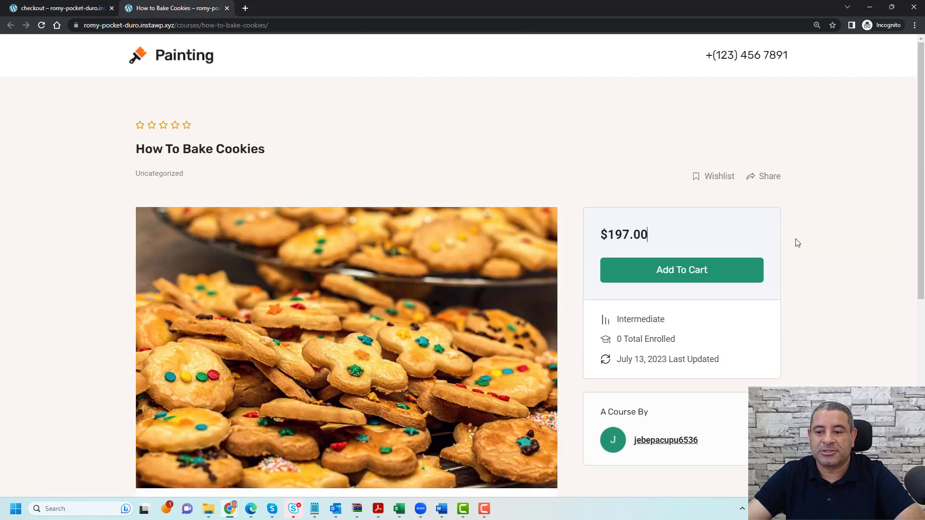
- Buy How To Bake Cookies and review the Evergreen Product Checkout fields totalling $394.00
scroll(798, 243, down, 1)
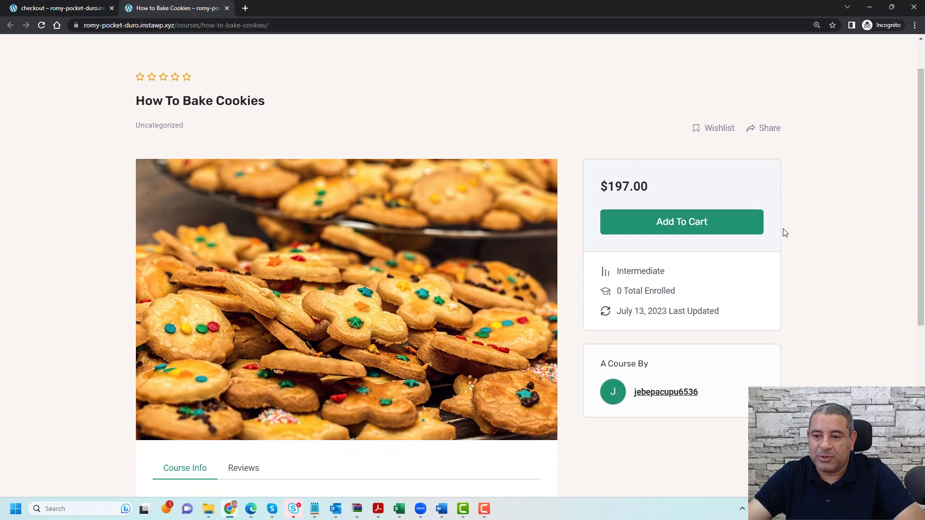
click(700, 229)
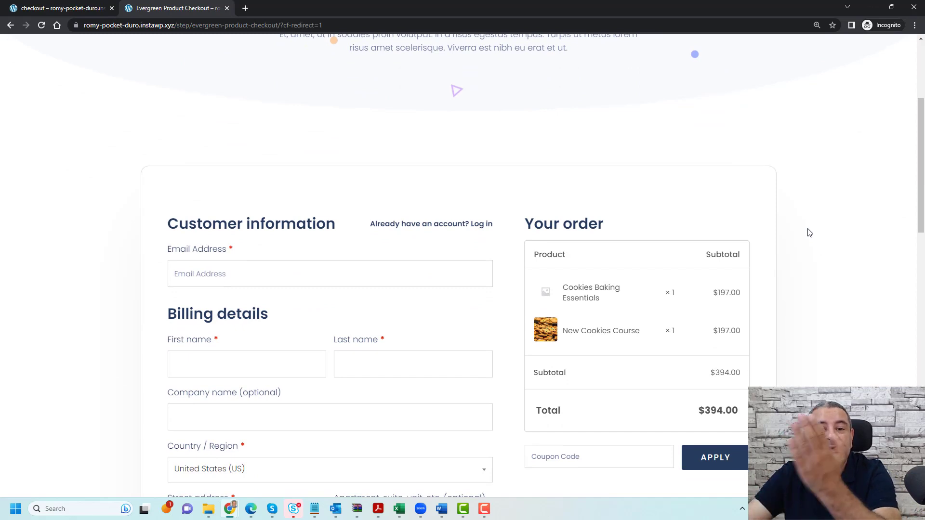
scroll(809, 233, down, 3)
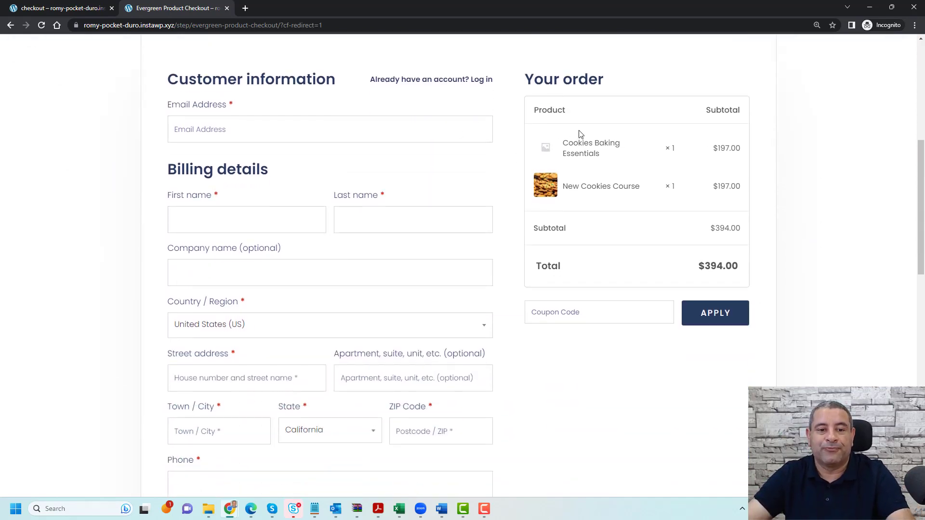
scroll(279, 205, down, 3)
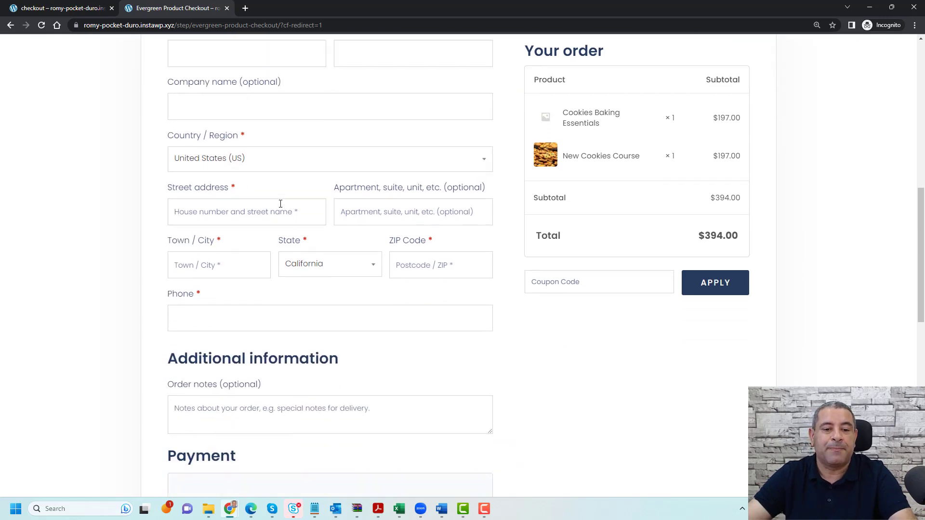
scroll(276, 203, up, 4)
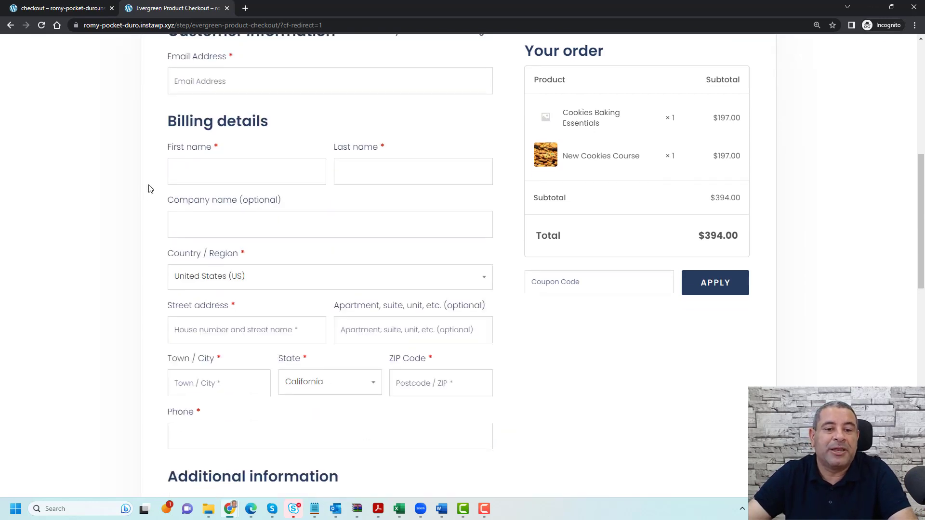
scroll(150, 188, up, 3)
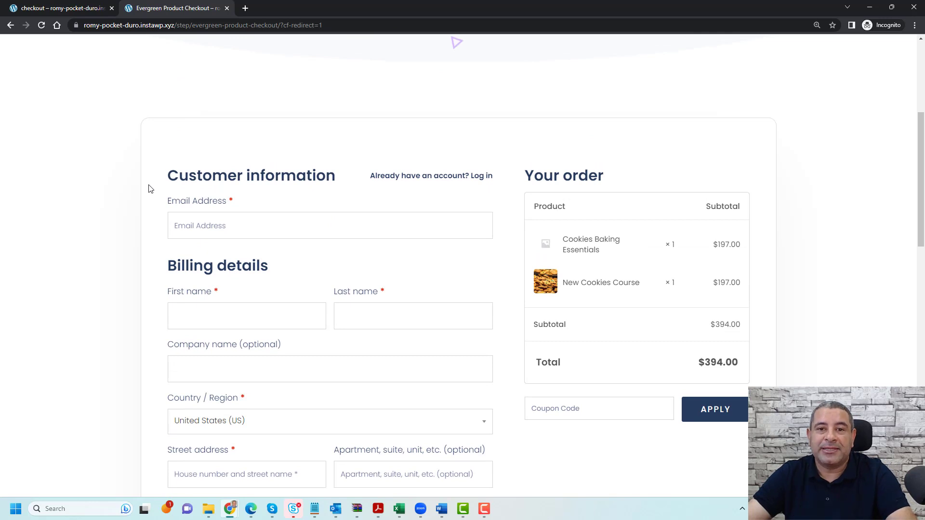
scroll(149, 188, down, 3)
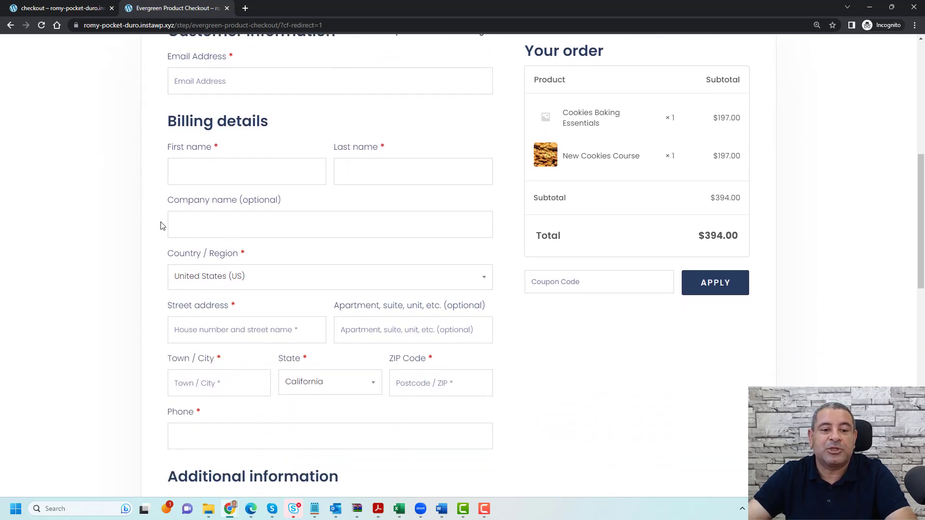
scroll(155, 221, down, 1)
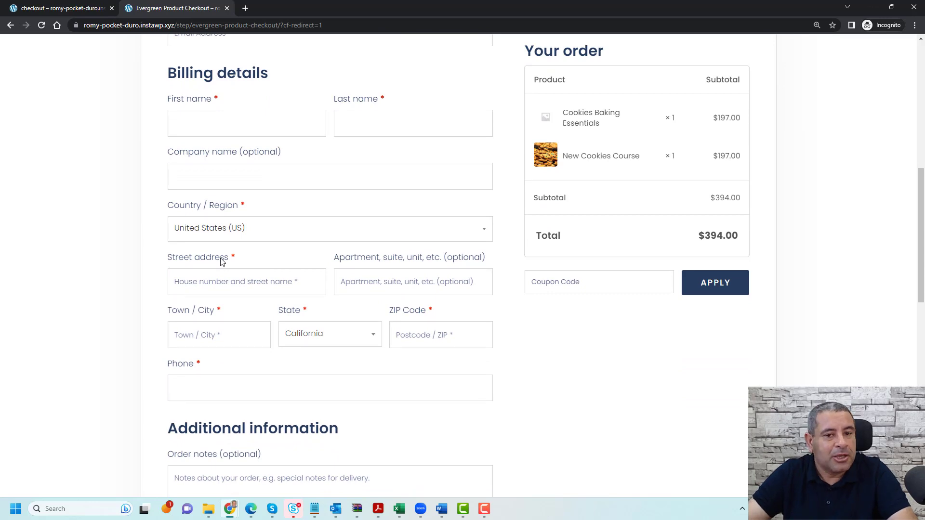
scroll(221, 261, down, 7)
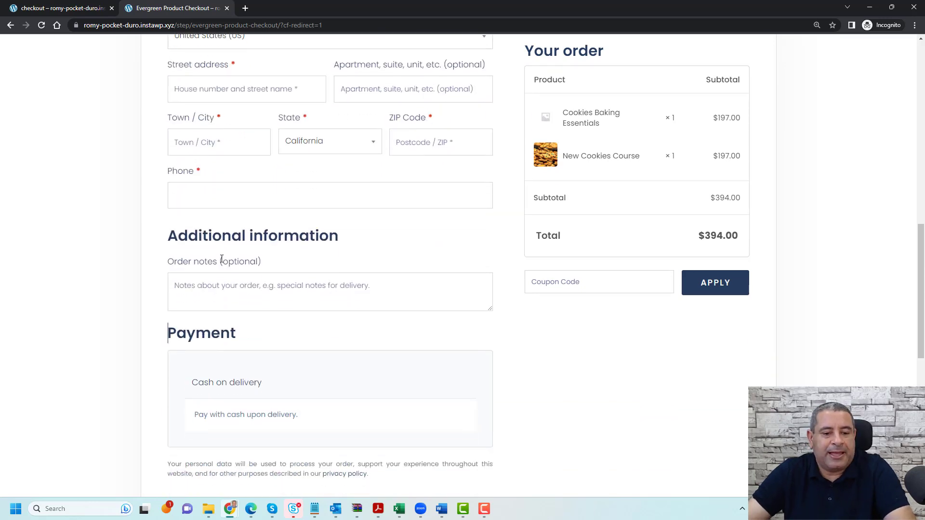
scroll(227, 249, up, 5)
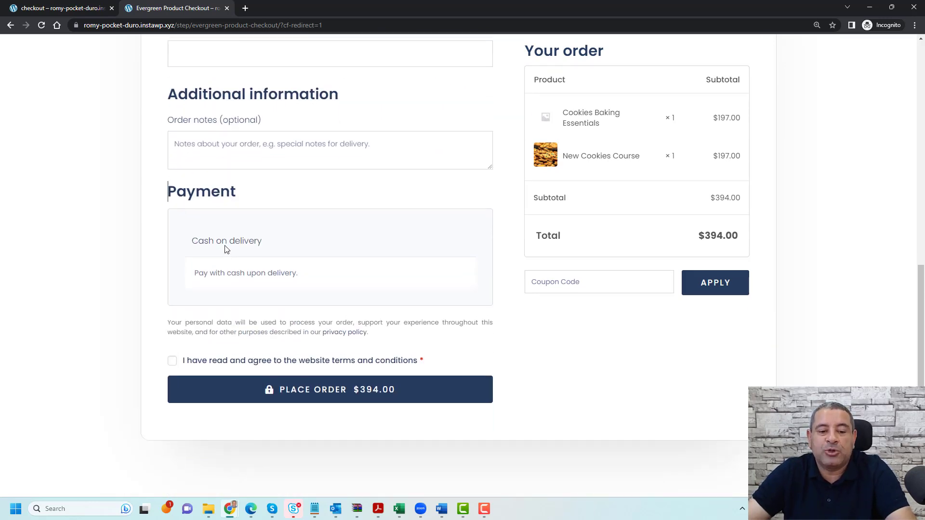
scroll(225, 247, up, 6)
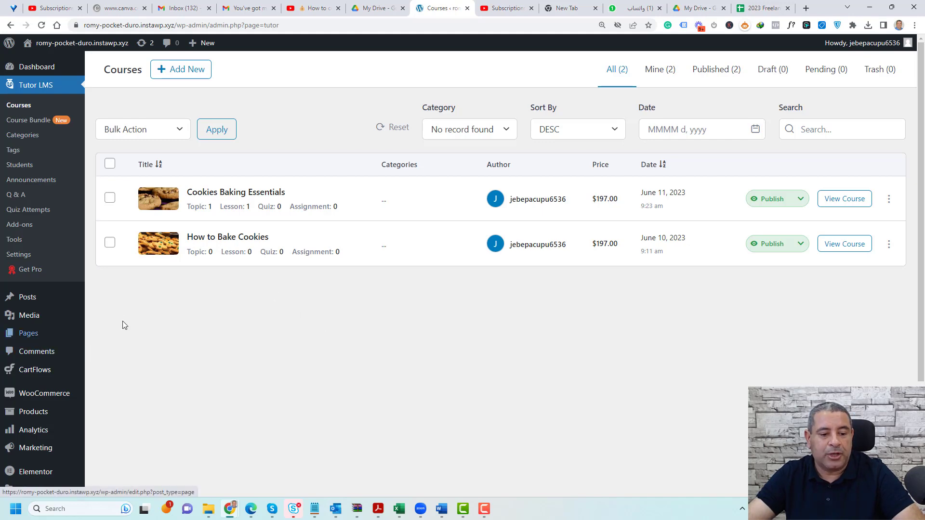
- Search the plugin directory for 'Cartflows' and confirm CartFlows Checkout & Funnel Builder is active
scroll(122, 320, down, 2)
mouse_move(45, 436)
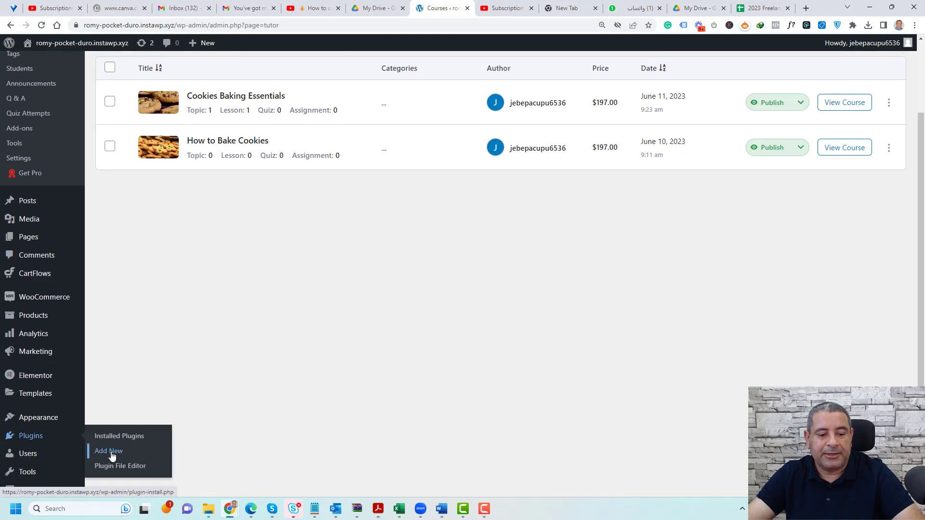
click(112, 455)
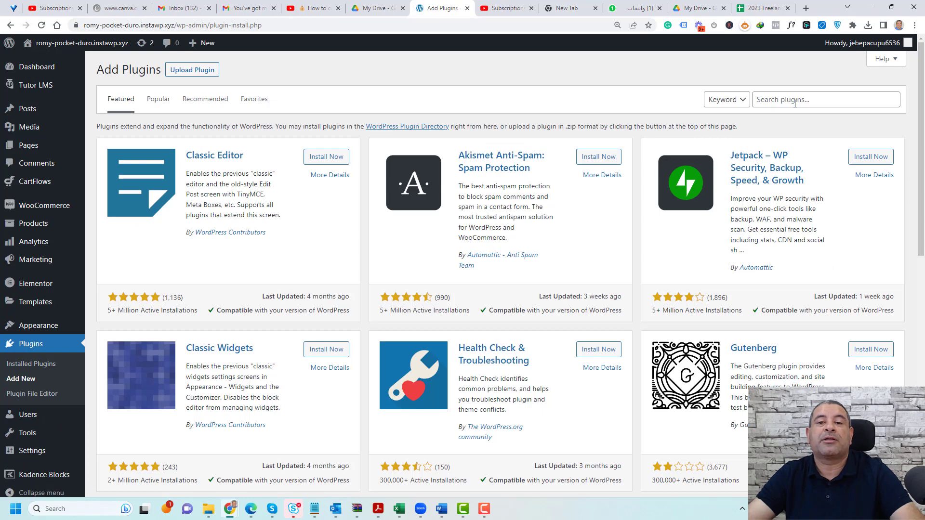
click(794, 100)
click(804, 120)
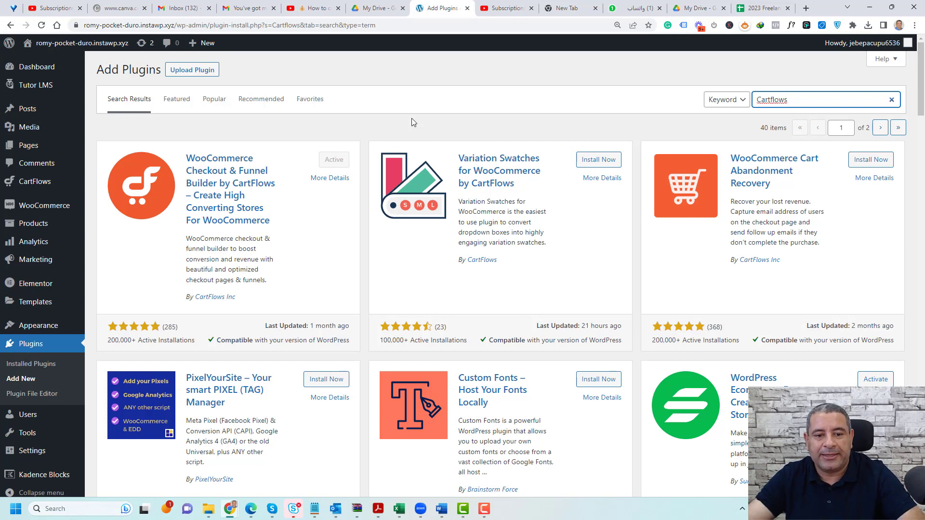
mouse_move(39, 177)
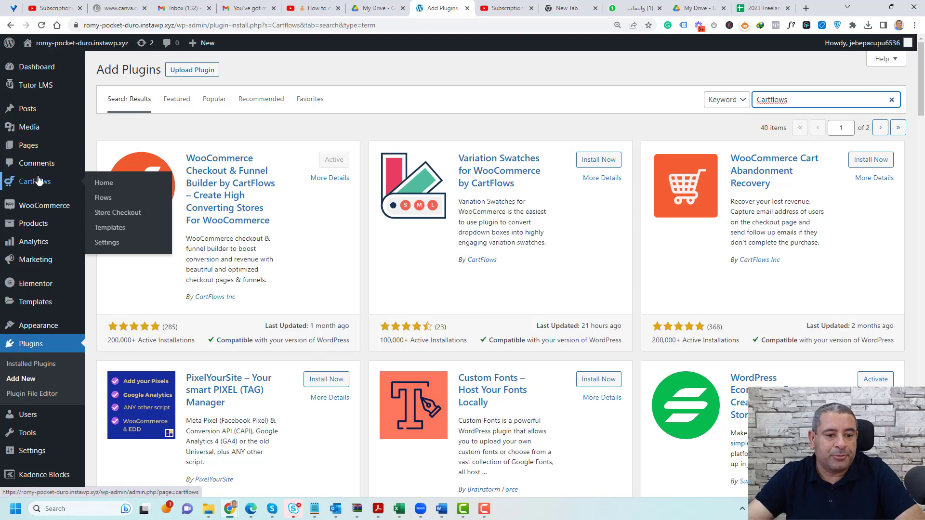
- In CartFlows Settings, keep Show Ready Templates for set to Elementor
click(115, 243)
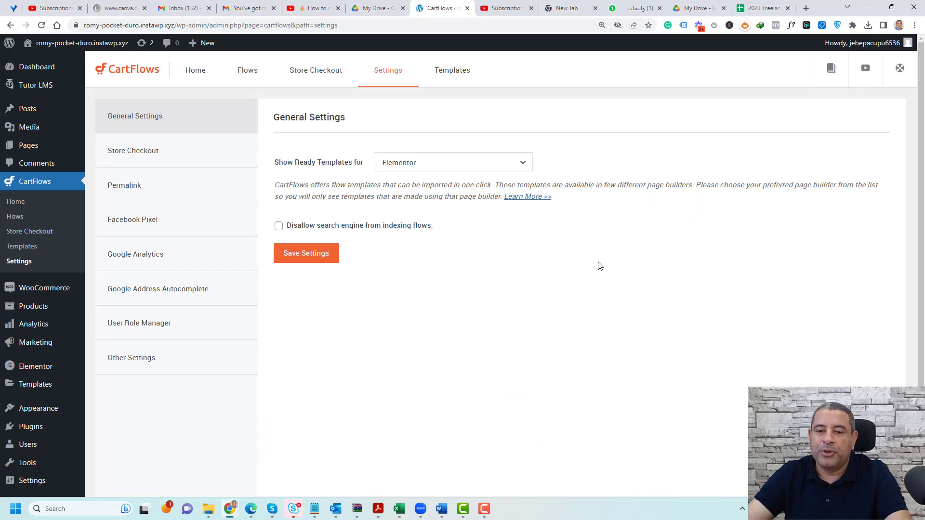
click(441, 162)
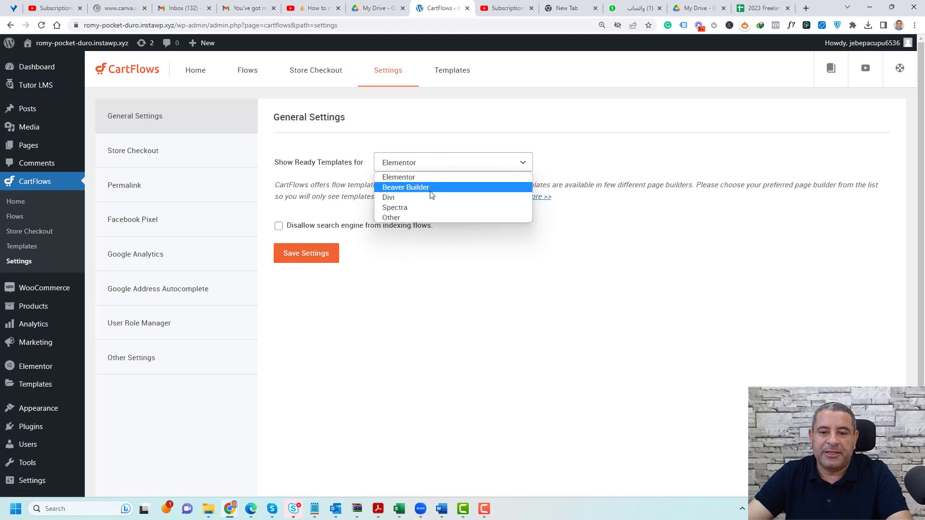
click(424, 270)
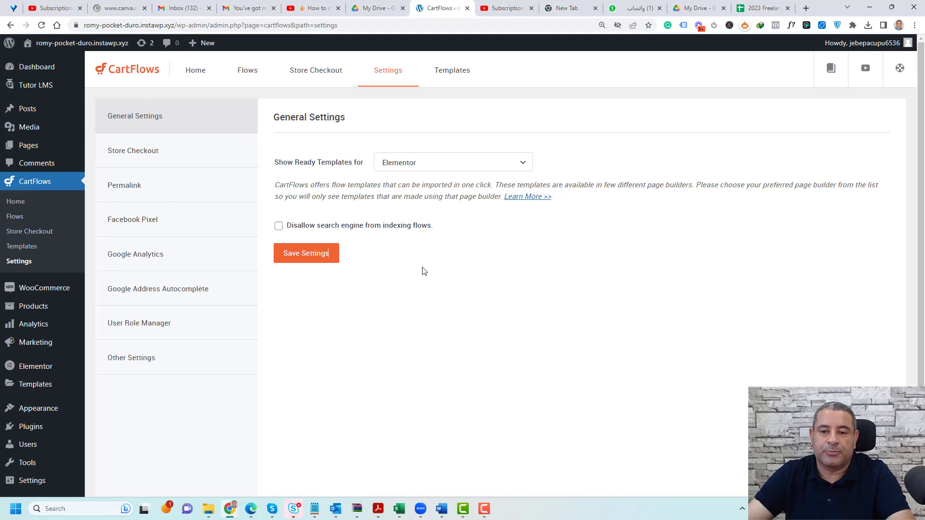
- Browse the CartFlows flow templates library, then return to General Settings
click(440, 73)
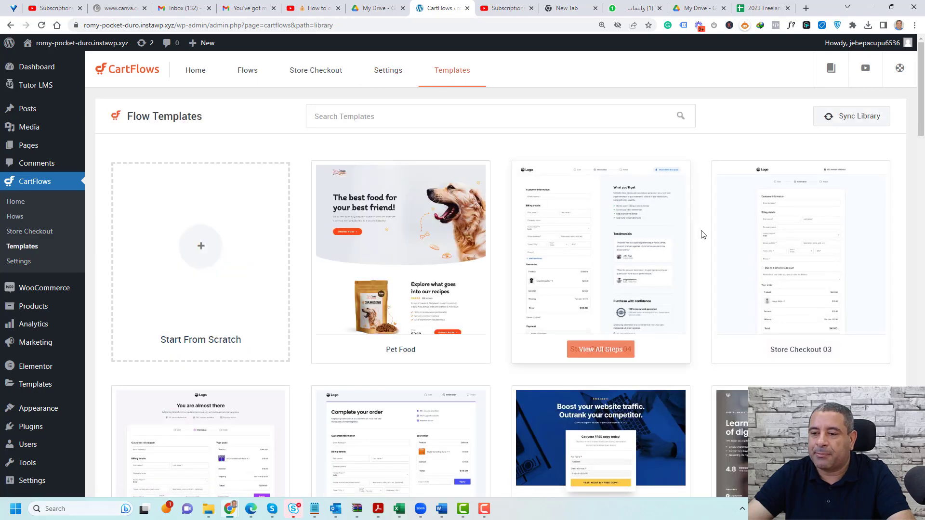
scroll(702, 235, down, 18)
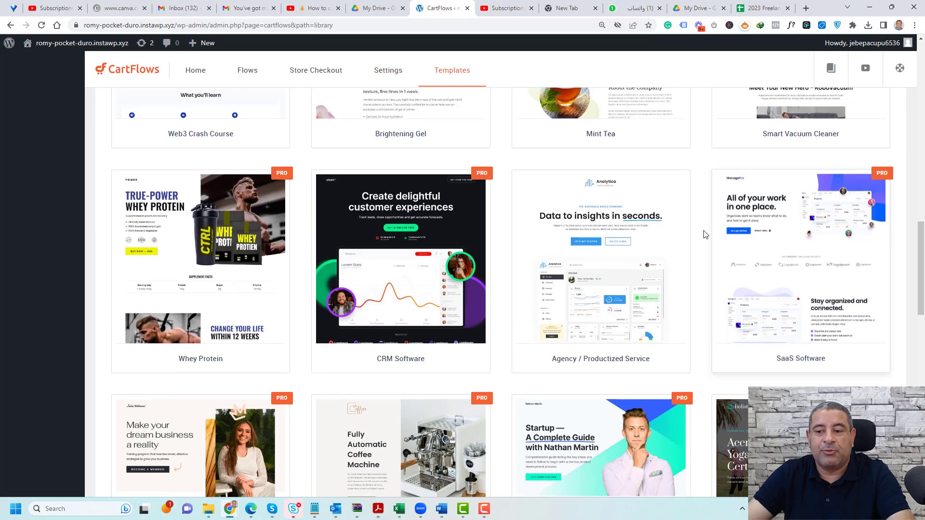
scroll(703, 234, up, 5)
mouse_move(681, 226)
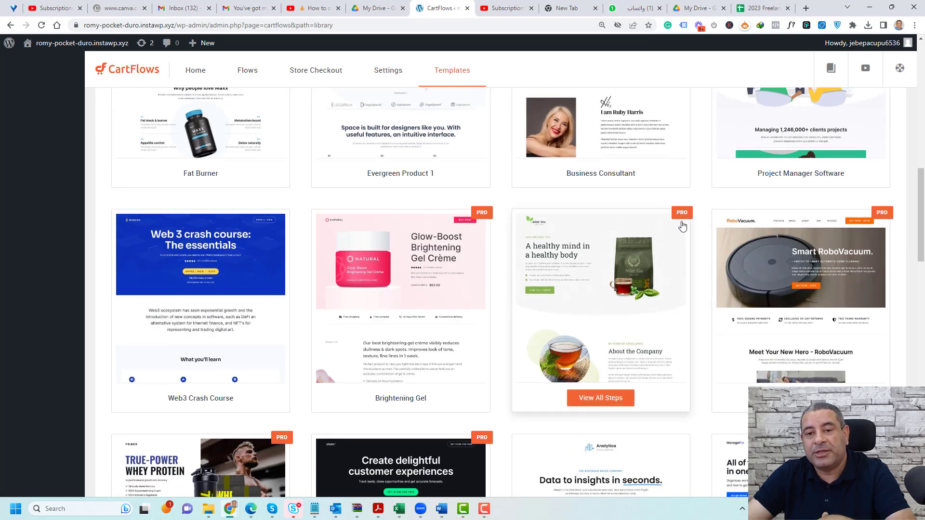
scroll(702, 219, up, 5)
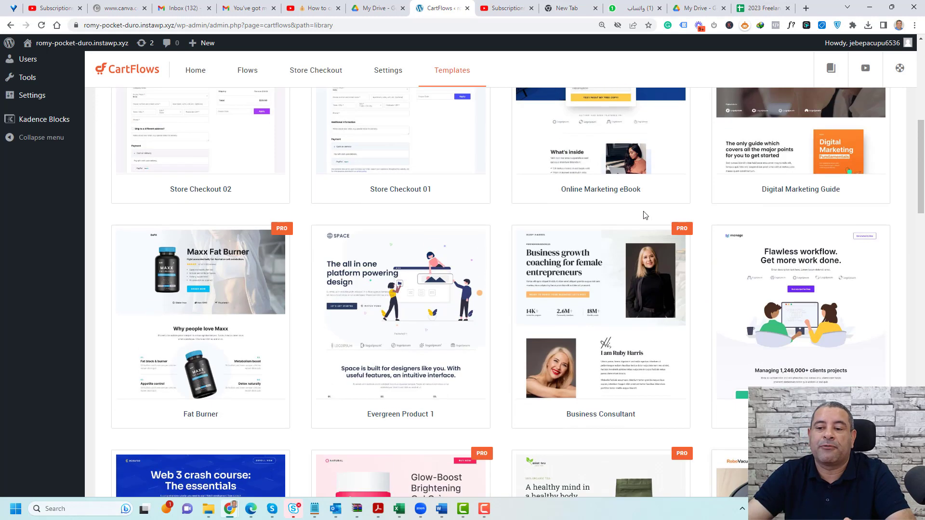
scroll(701, 212, up, 8)
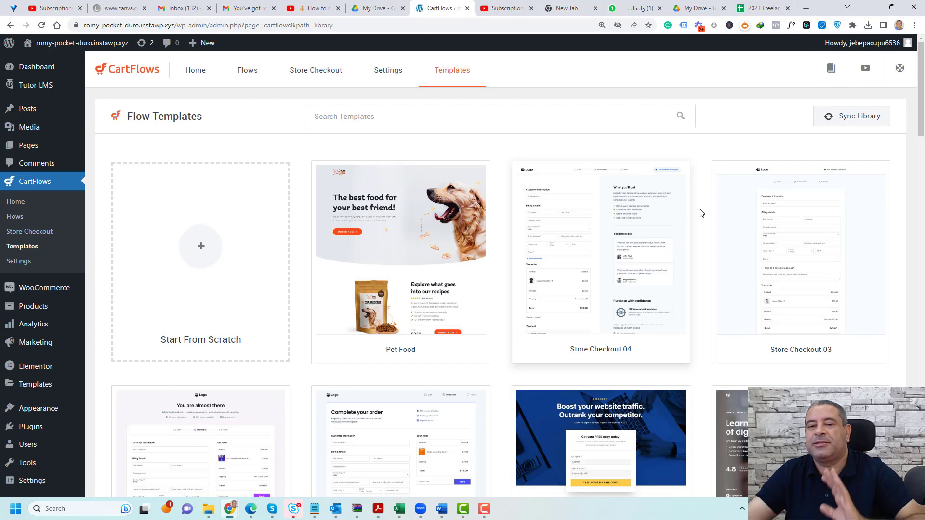
click(395, 78)
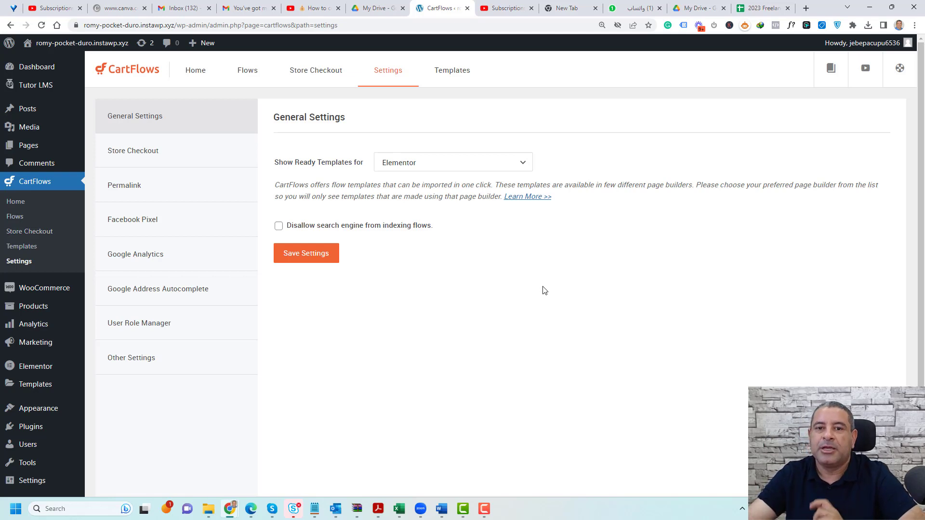
- Start a new CartFlows flow and browse the template library
click(248, 72)
click(179, 131)
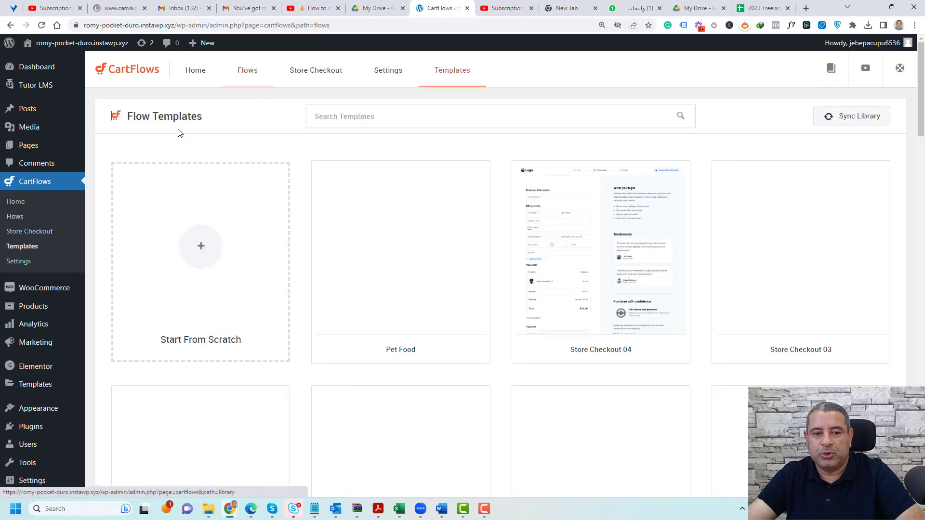
scroll(502, 201, down, 5)
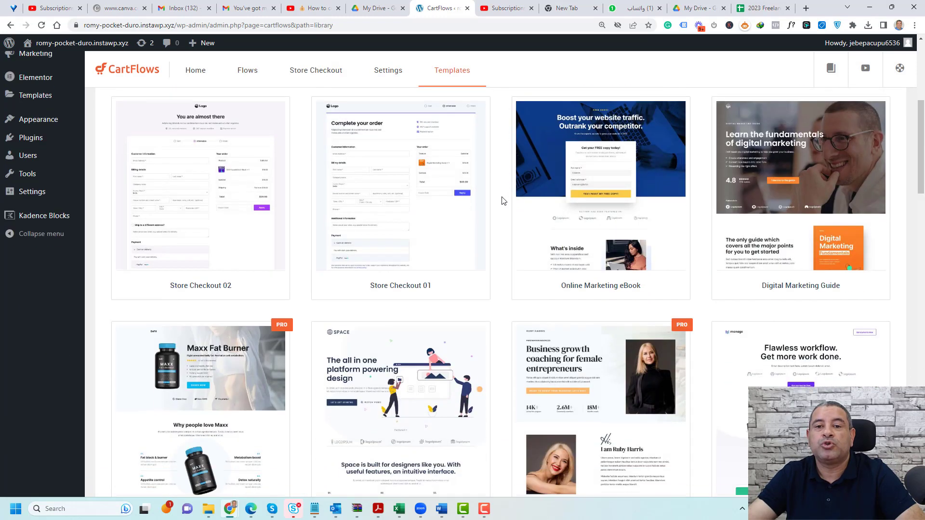
scroll(503, 200, down, 4)
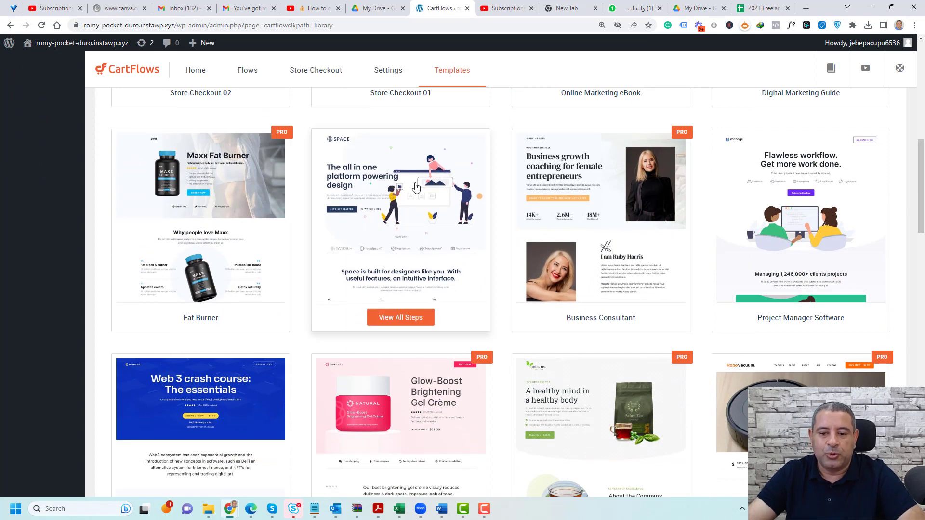
- Preview the Evergreen Product 1 template's checkout and thank-you pages and begin importing it
click(400, 317)
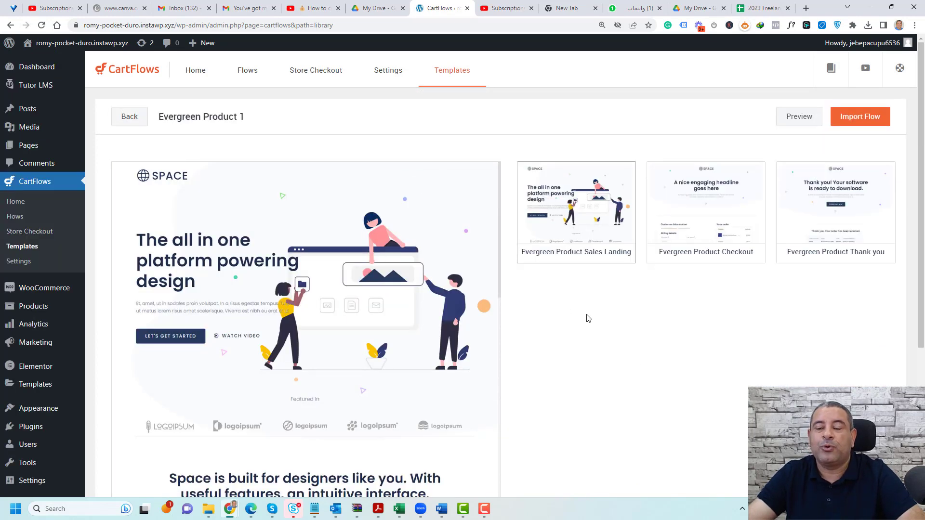
scroll(413, 202, down, 5)
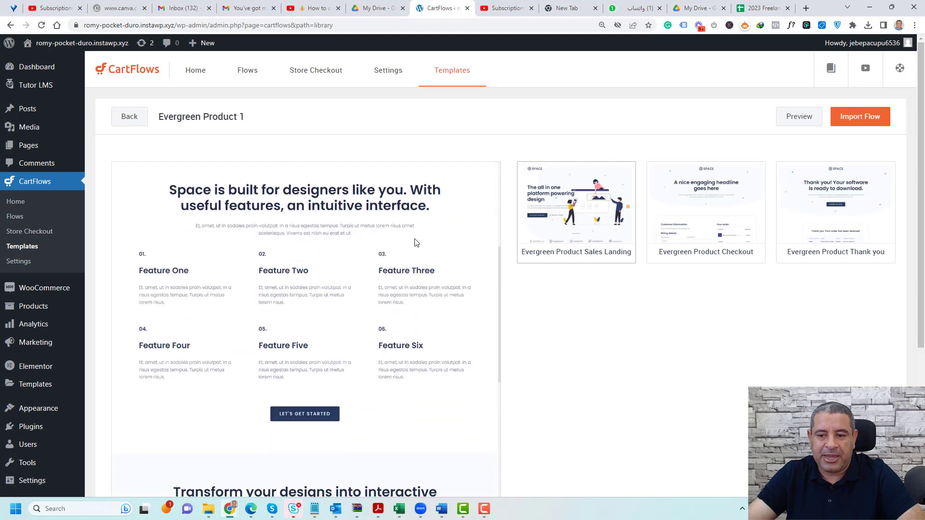
click(704, 213)
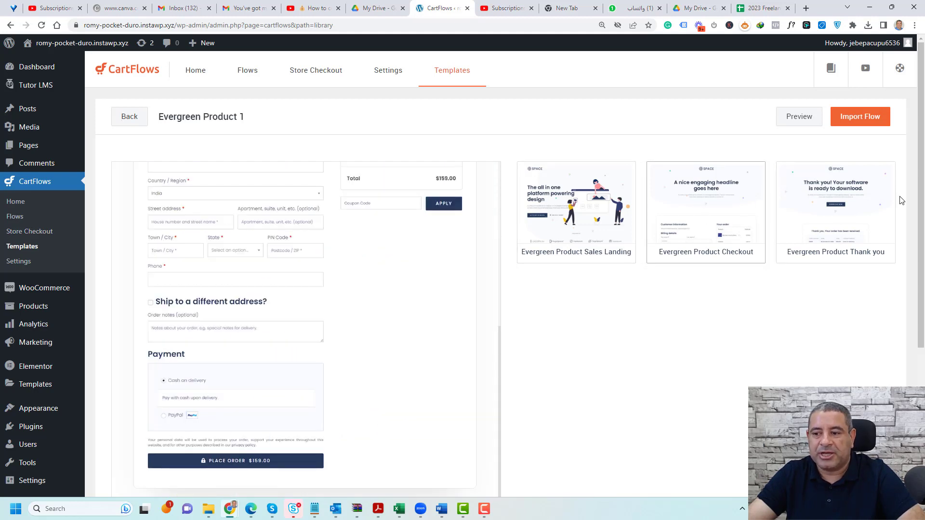
click(816, 192)
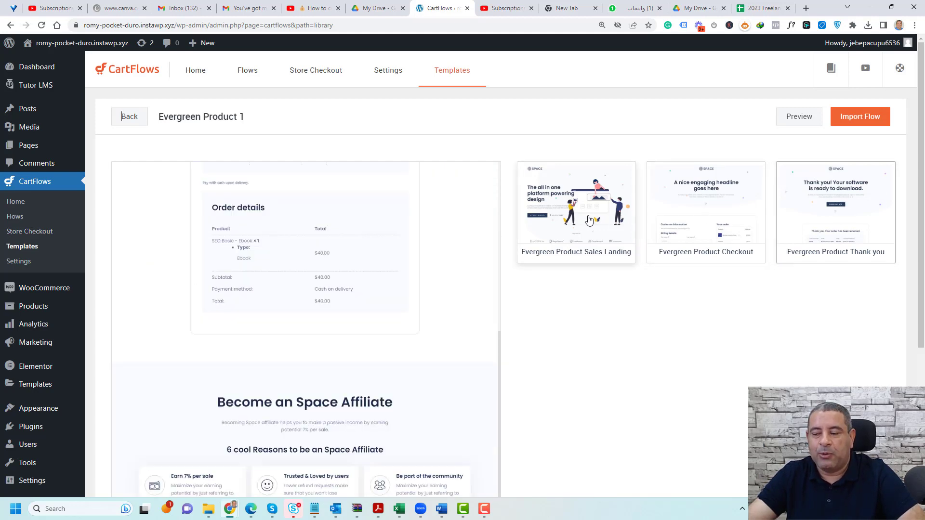
click(866, 121)
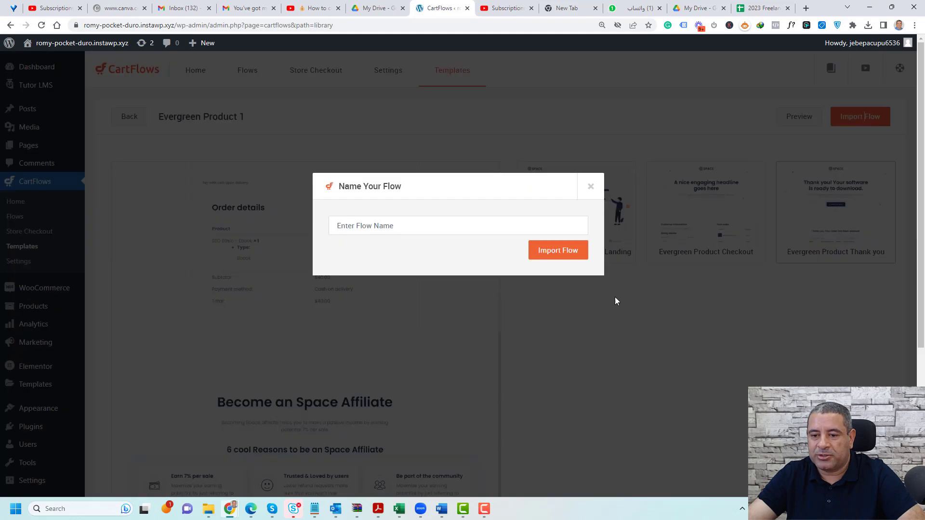
- Import the template as a flow named 'How to Bake Cookkies'
click(492, 225)
text(How to Bake Cookkies)
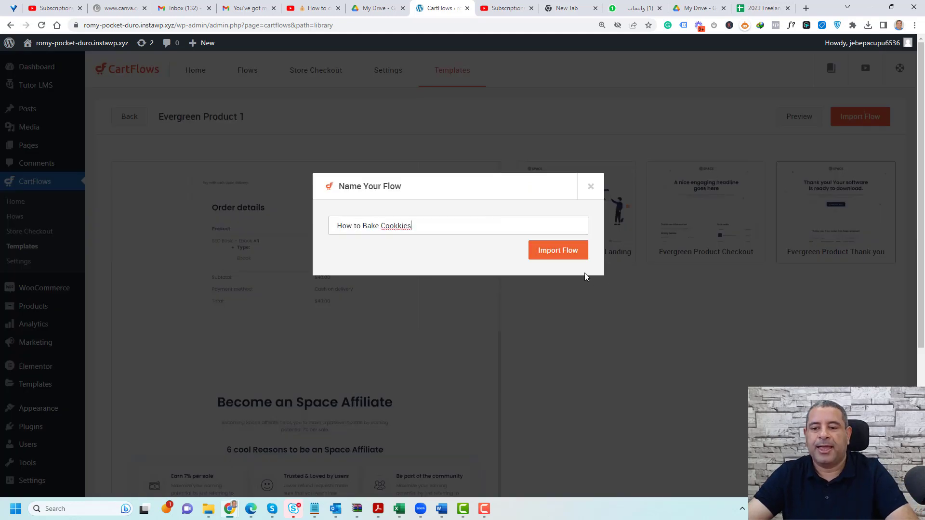
click(554, 252)
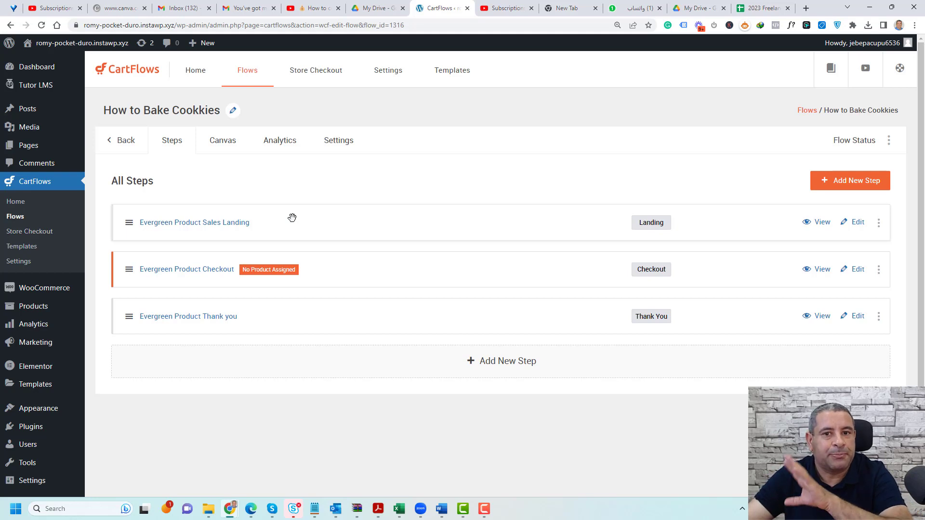
- Delete the flow's sales landing step, leaving checkout and thank-you steps
click(878, 222)
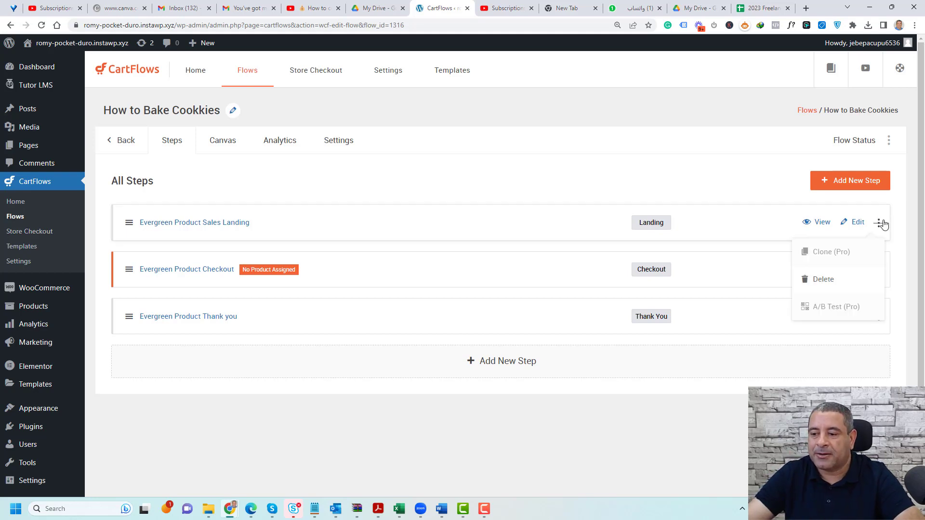
click(844, 283)
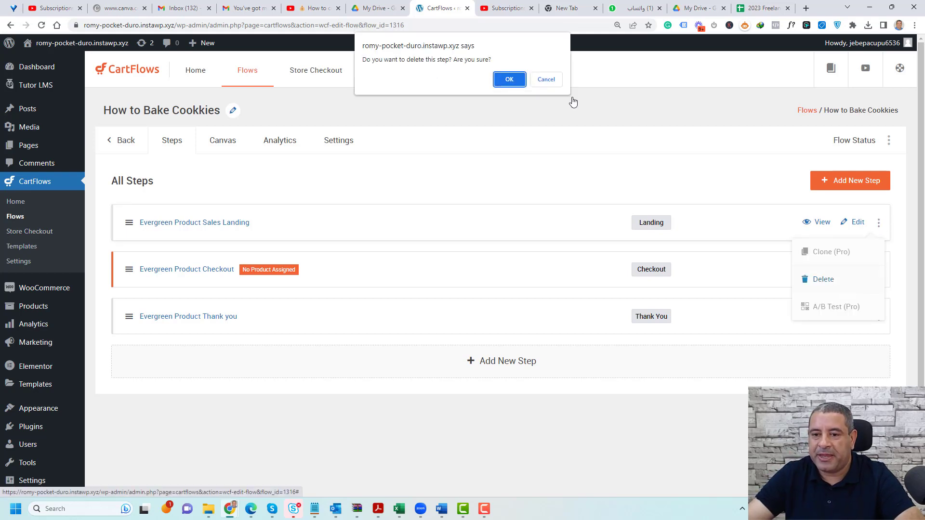
click(507, 78)
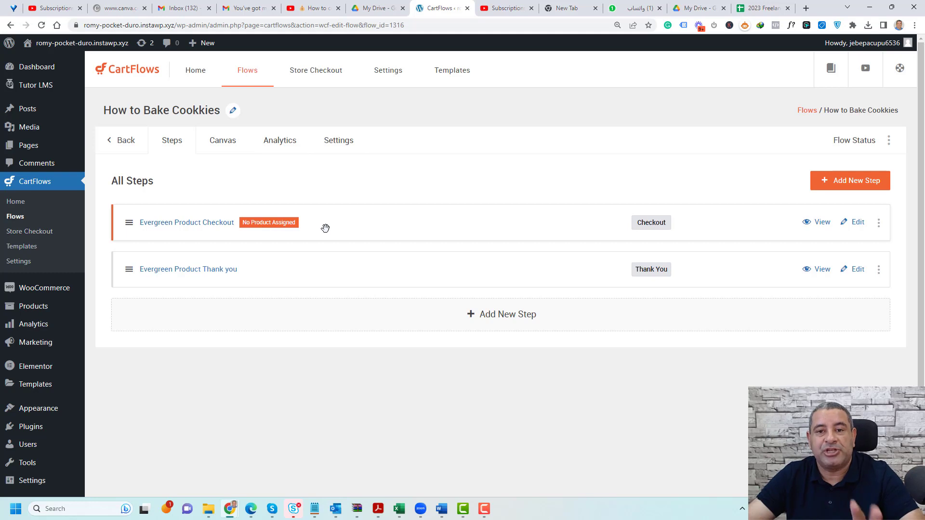
click(859, 224)
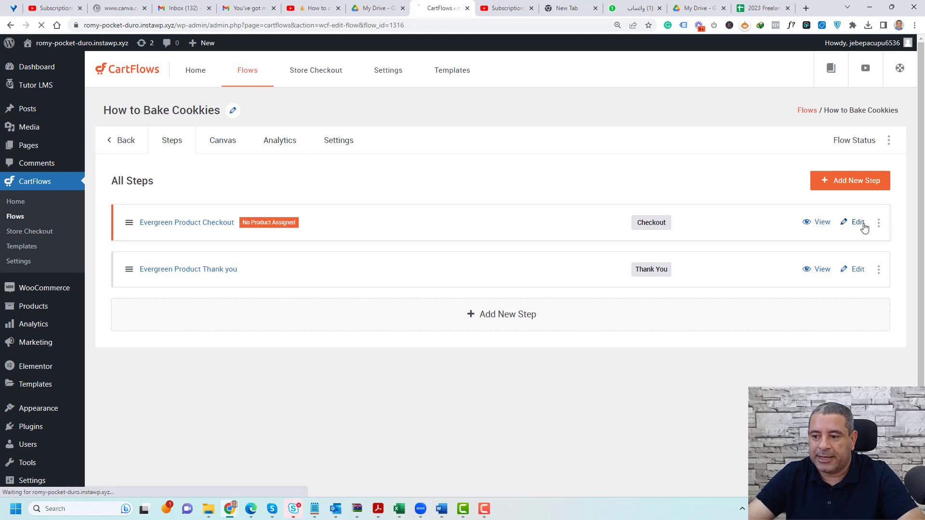
- Add New Cookies Course (#1252) as the checkout step's product, quantity 1 at $197
click(224, 143)
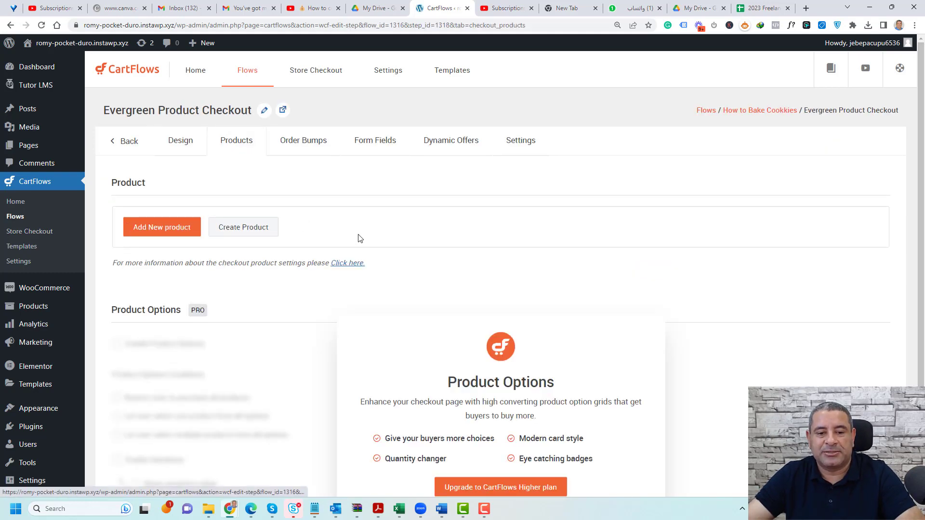
click(185, 235)
click(435, 282)
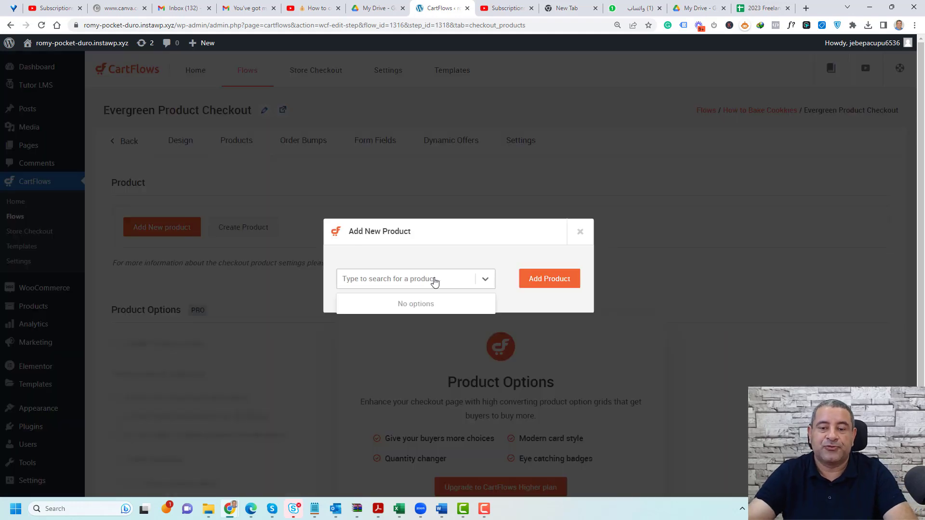
click(417, 322)
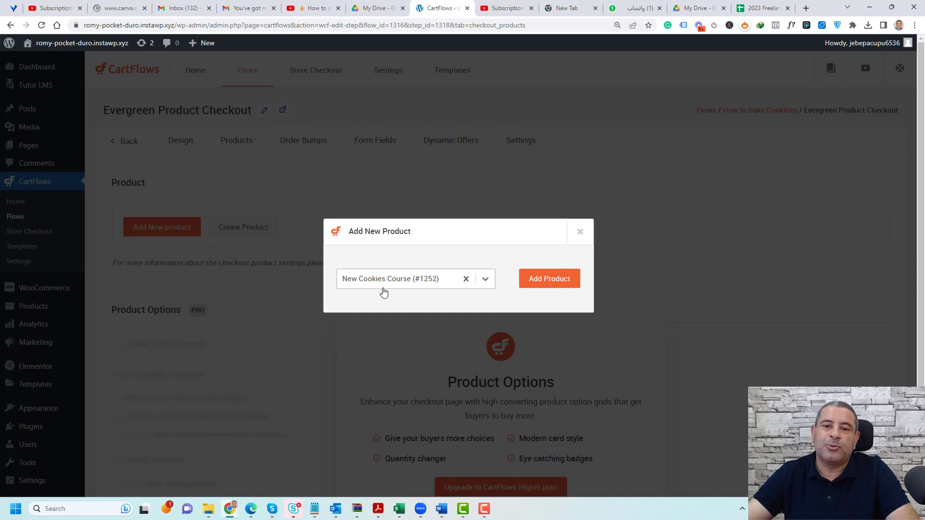
click(569, 281)
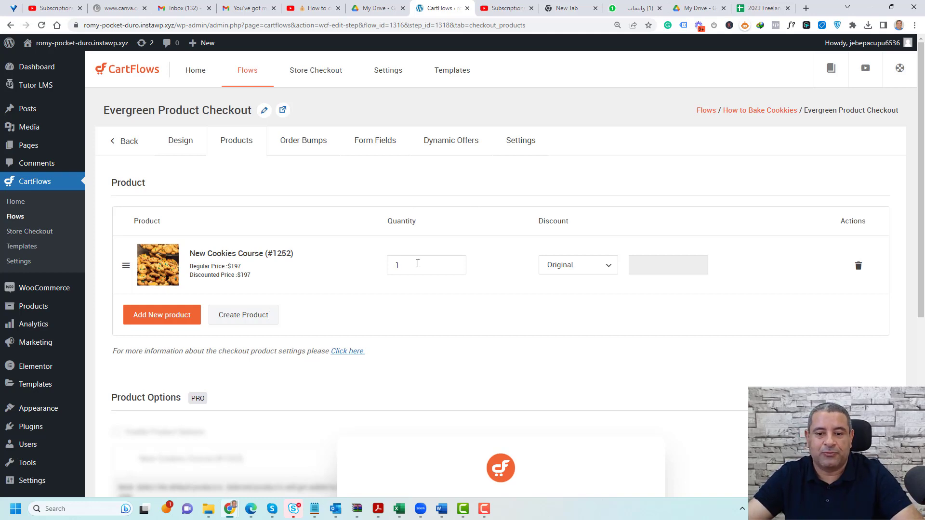
- Give the cookies course a Price discount of 97 (discounted to $100) and save the settings
click(560, 276)
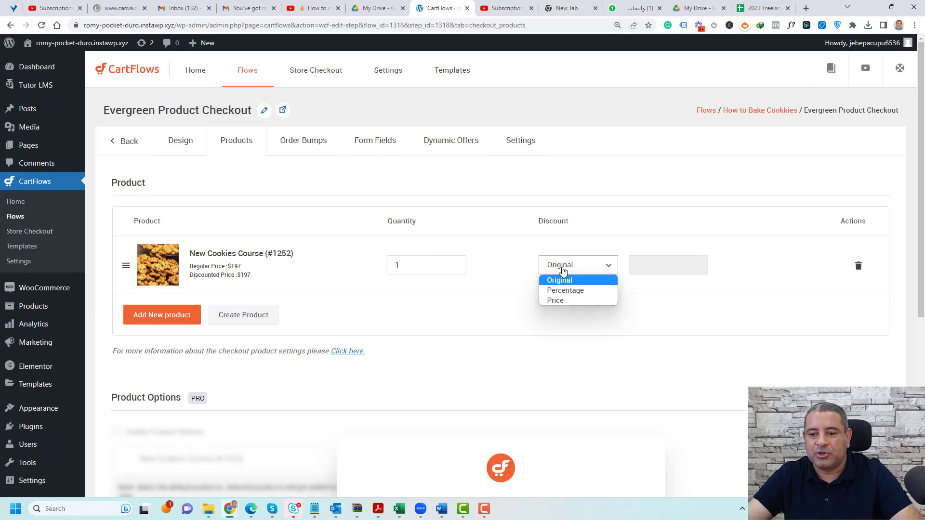
click(571, 302)
click(658, 266)
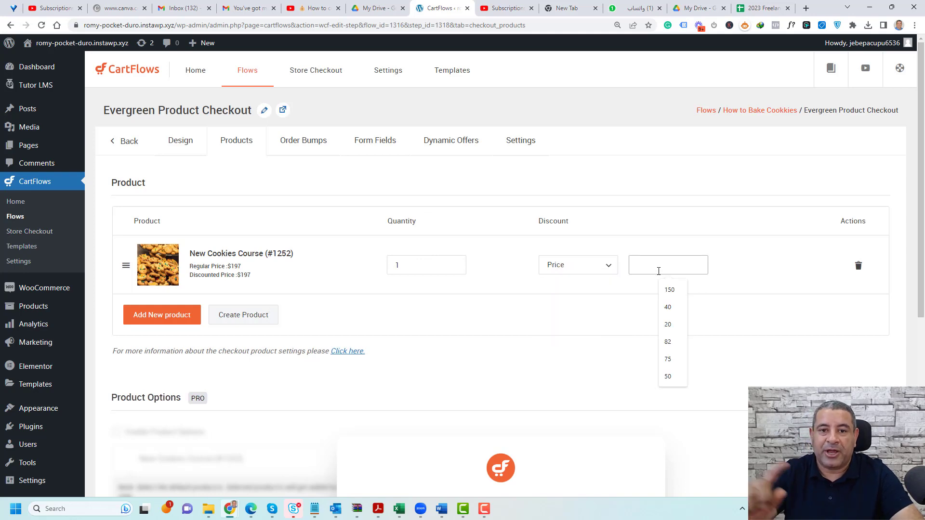
text(97)
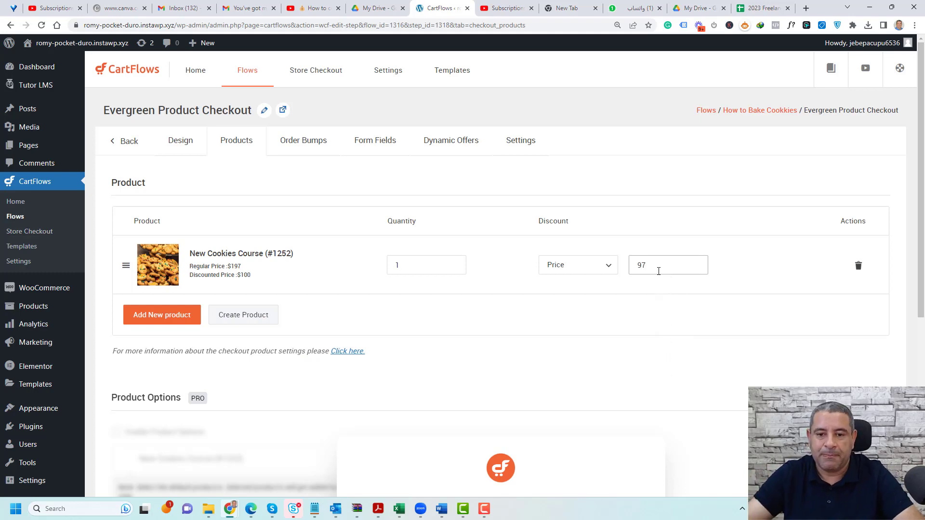
scroll(406, 209, down, 6)
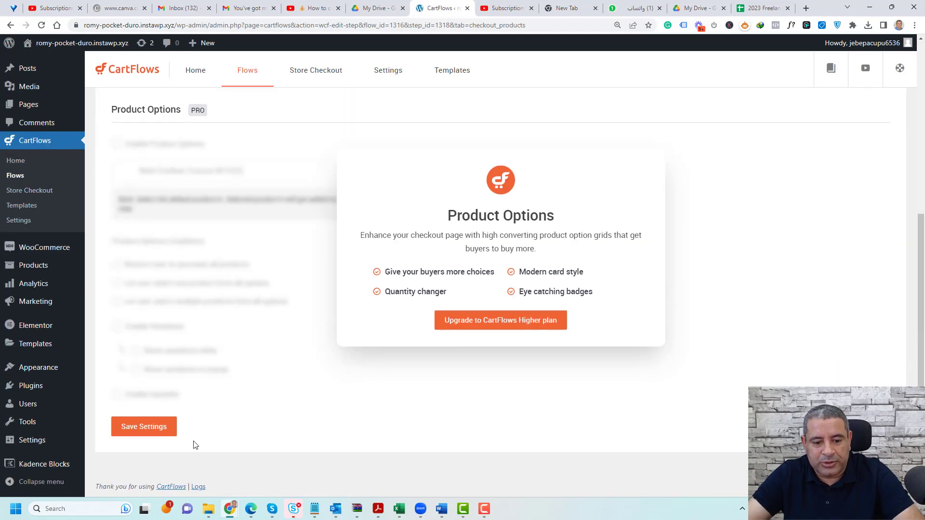
click(155, 430)
scroll(372, 269, up, 6)
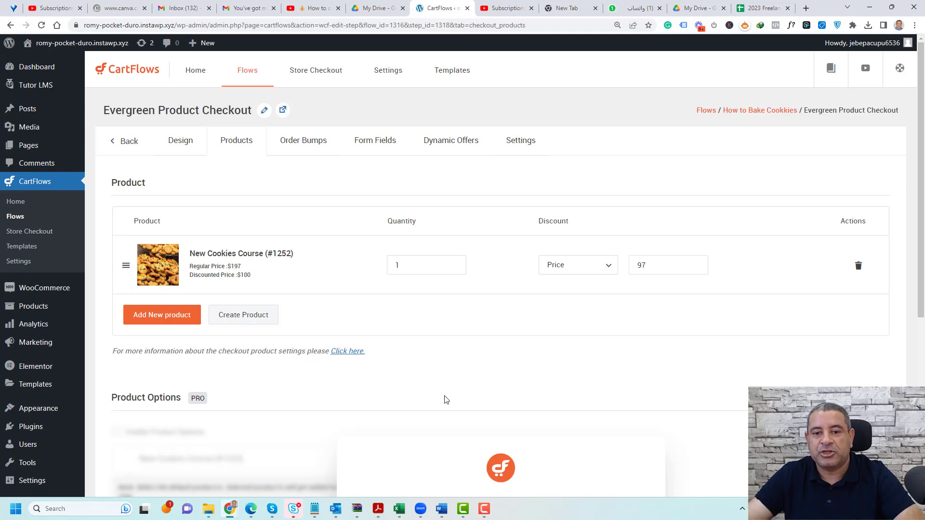
- In the checkout's form fields, turn off coupon, additional fields and ship-to-different-address, and enable custom field editing
click(363, 144)
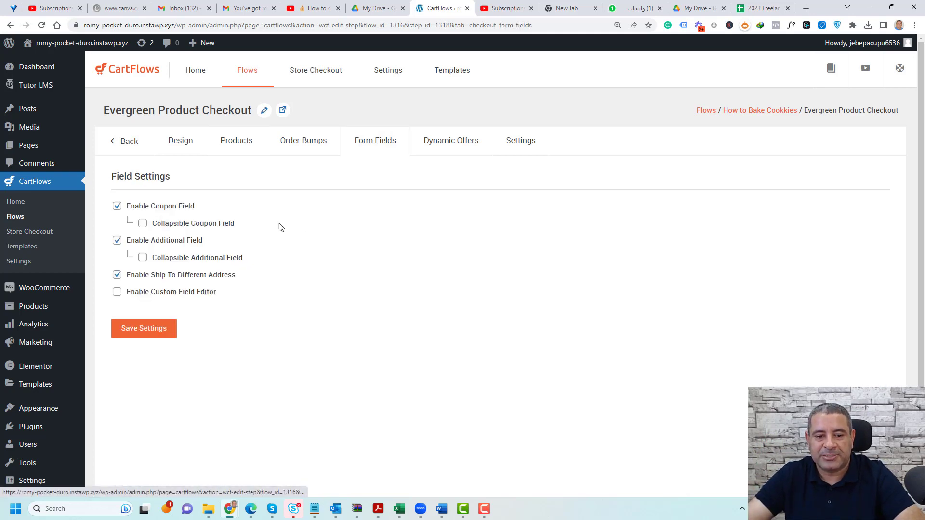
click(117, 207)
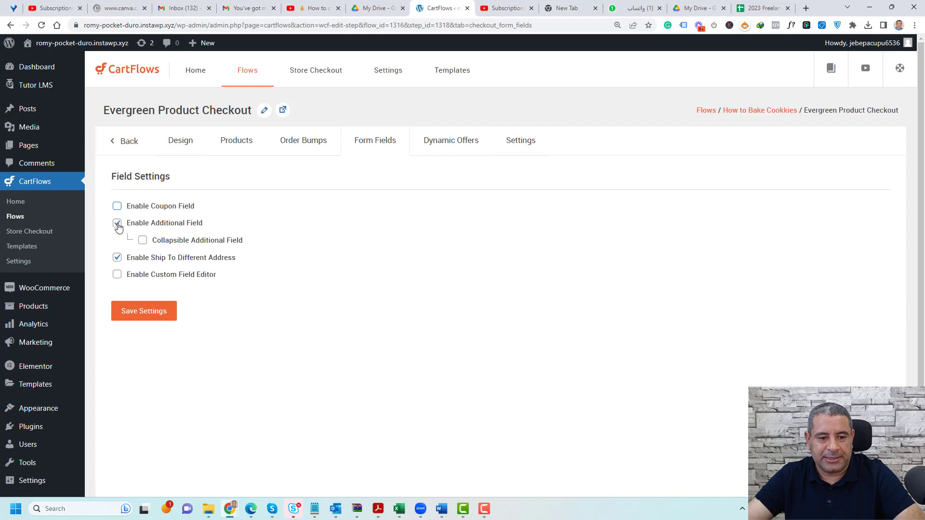
click(118, 225)
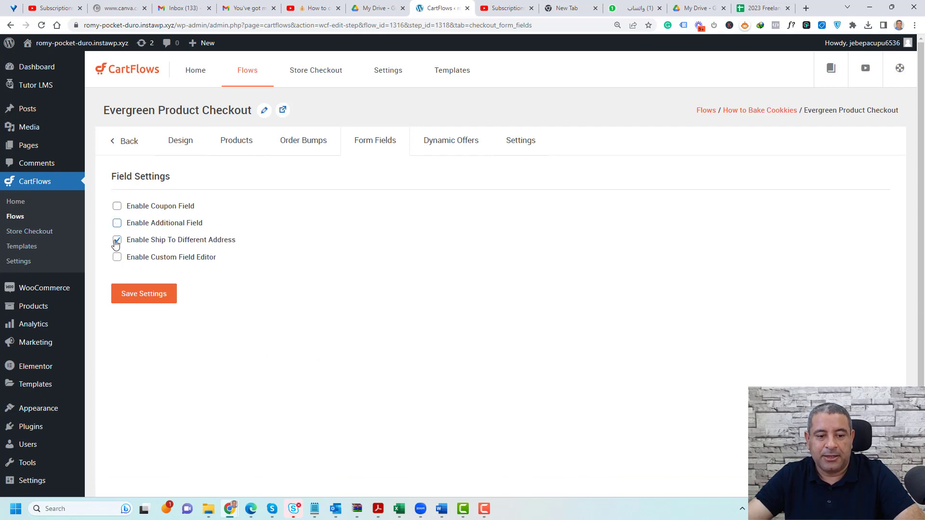
click(117, 242)
click(117, 258)
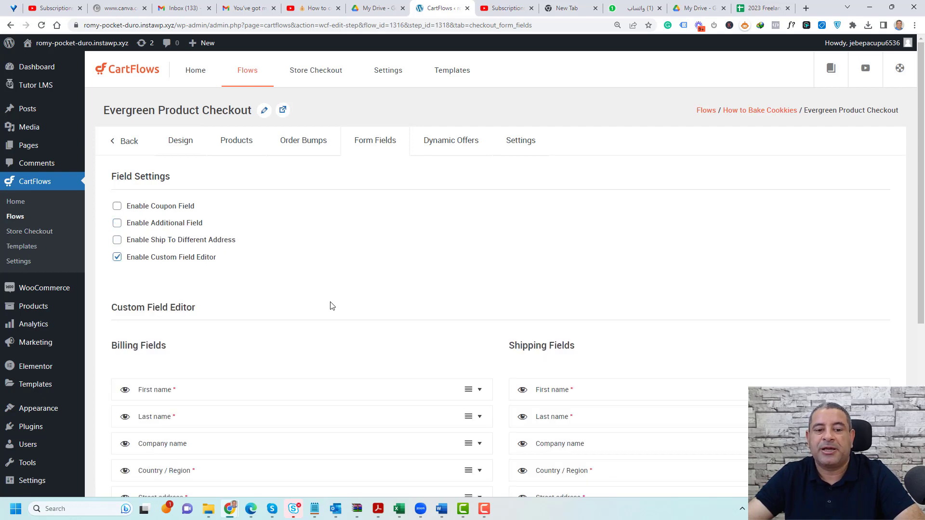
scroll(340, 302, down, 3)
scroll(340, 300, up, 1)
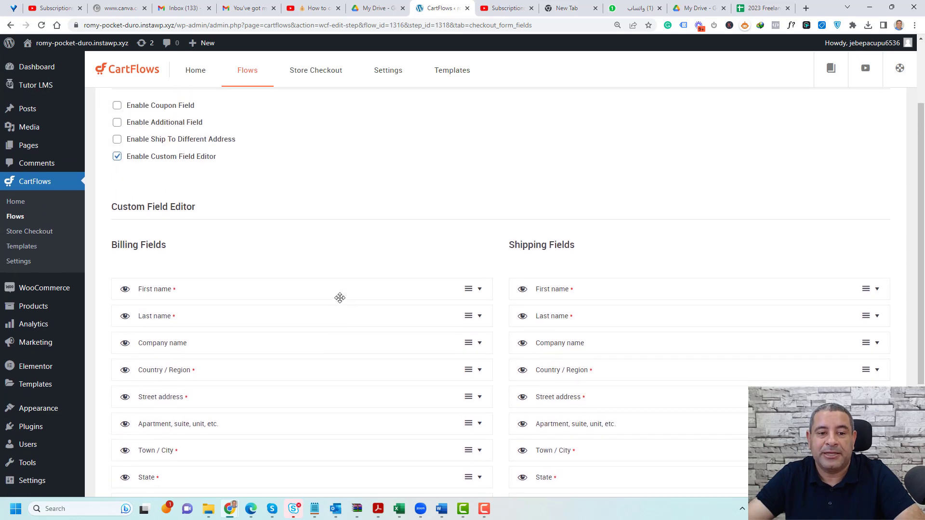
scroll(340, 298, down, 3)
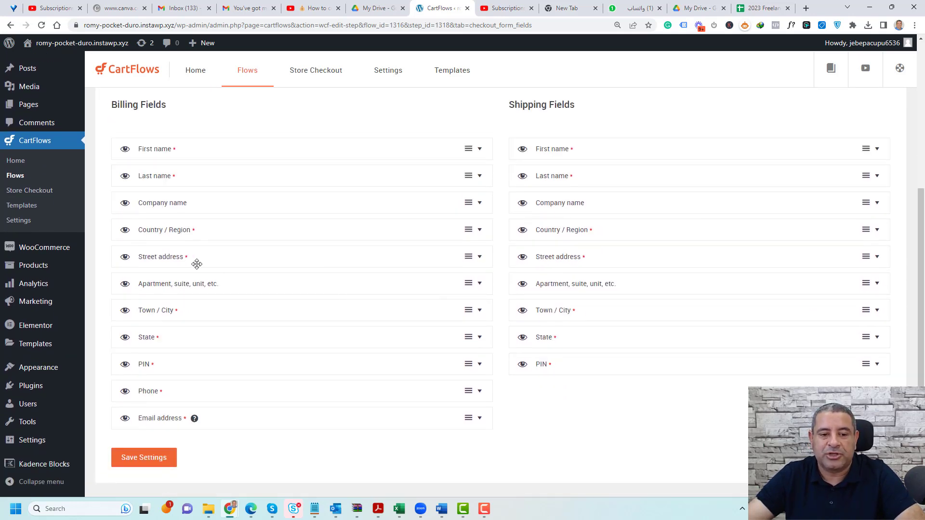
- Hide all billing fields except first name, last name and email, then save the settings
click(124, 204)
click(125, 232)
click(125, 259)
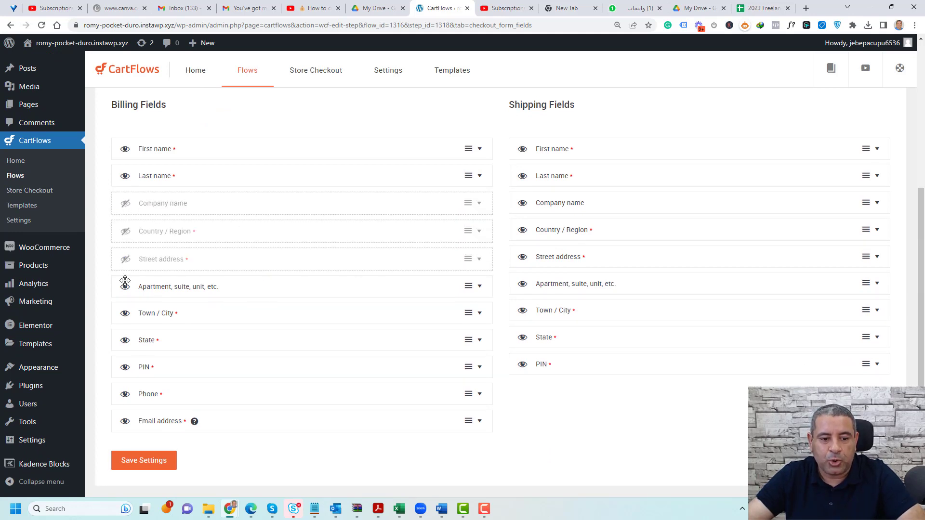
click(125, 288)
click(125, 314)
click(124, 341)
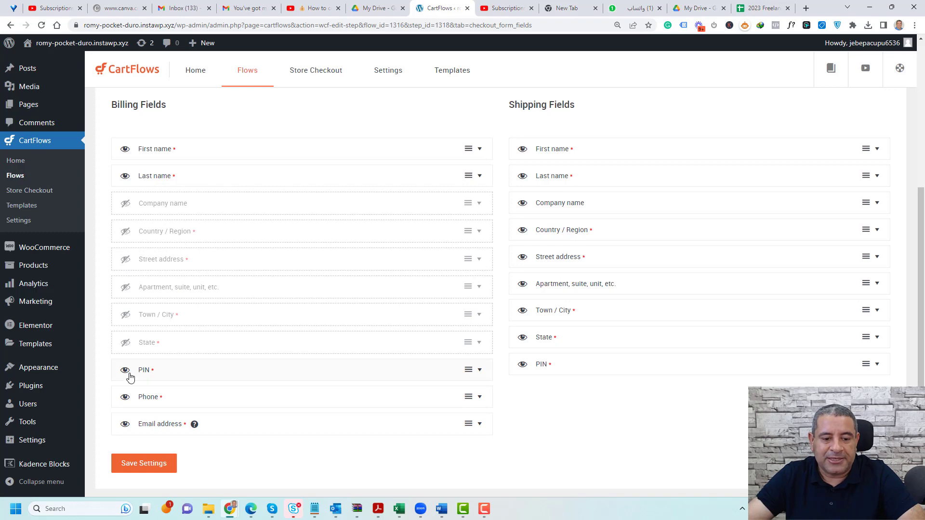
click(125, 369)
click(125, 398)
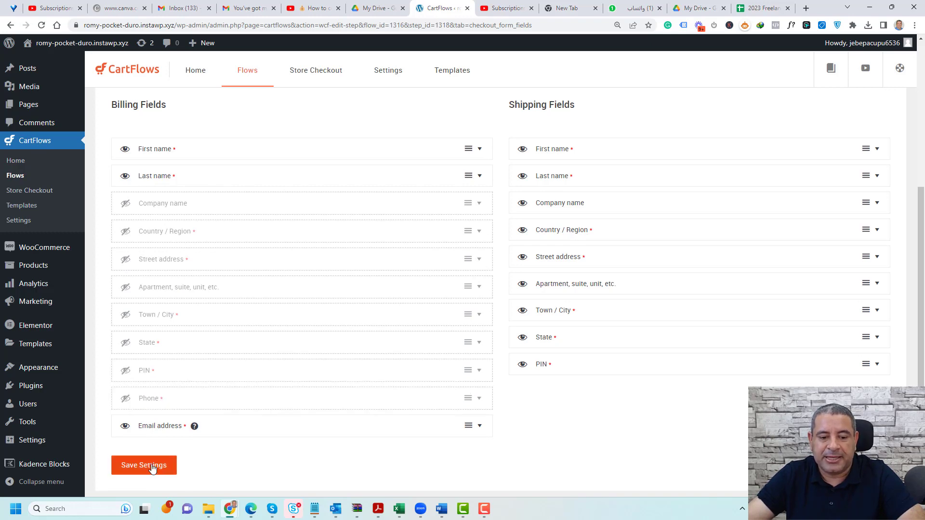
click(147, 465)
- Return to the flow's steps and preview the checkout step in a private window
click(131, 147)
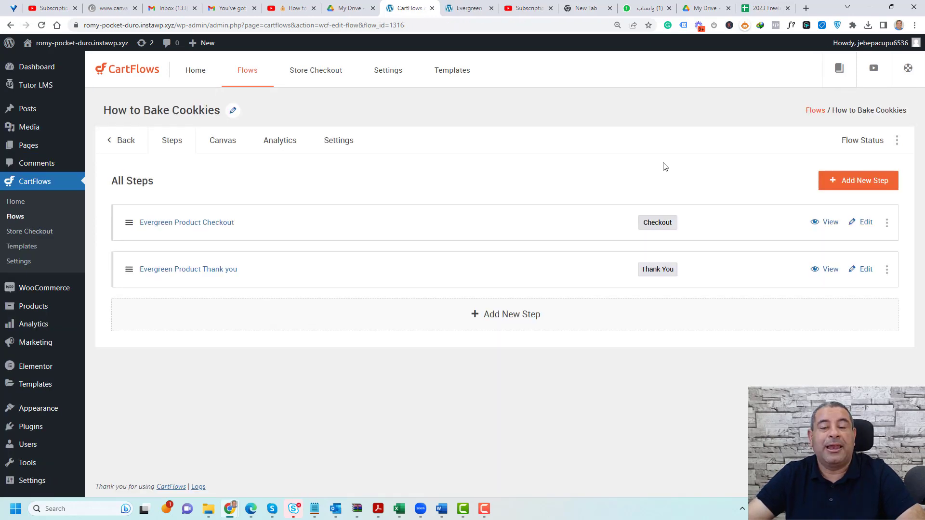
right_click(825, 222)
click(791, 254)
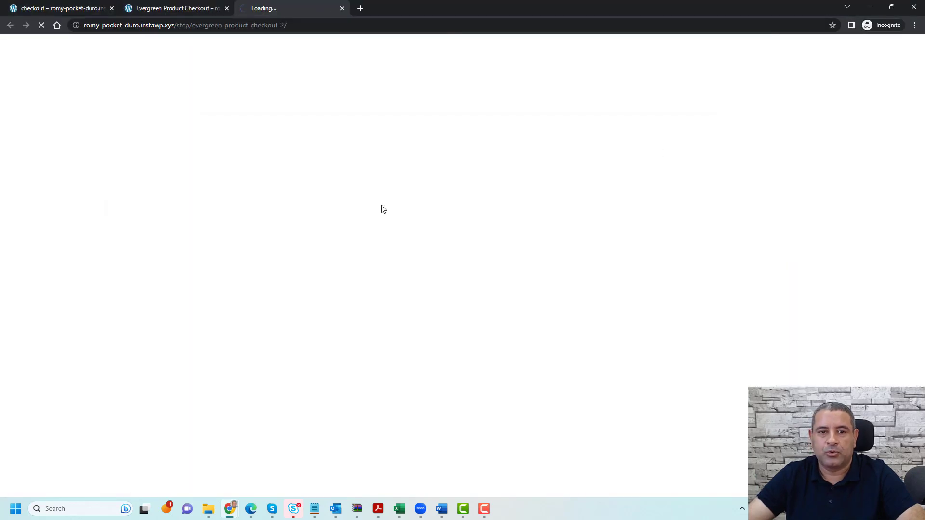
scroll(378, 206, down, 5)
scroll(534, 243, up, 8)
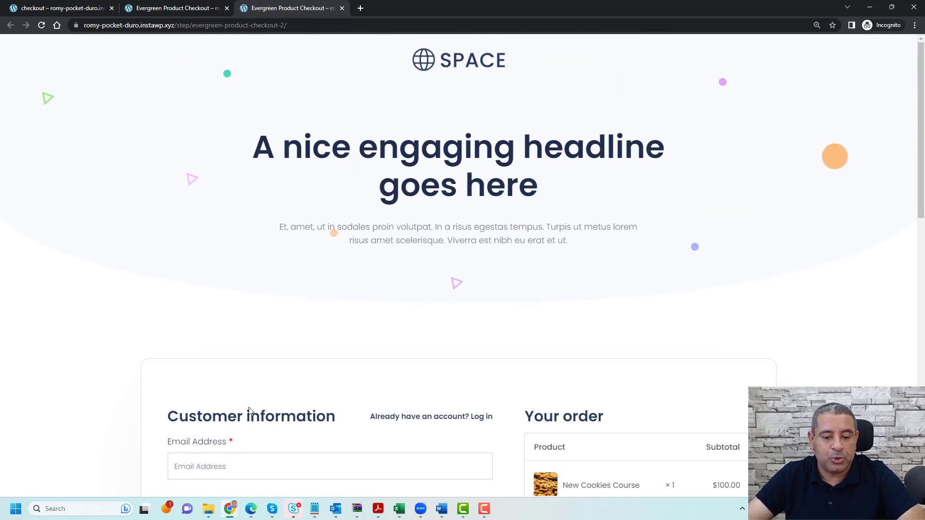
- Back in CartFlows admin, open the Evergreen Product Checkout step's editor in a new tab
mouse_move(227, 509)
click(187, 463)
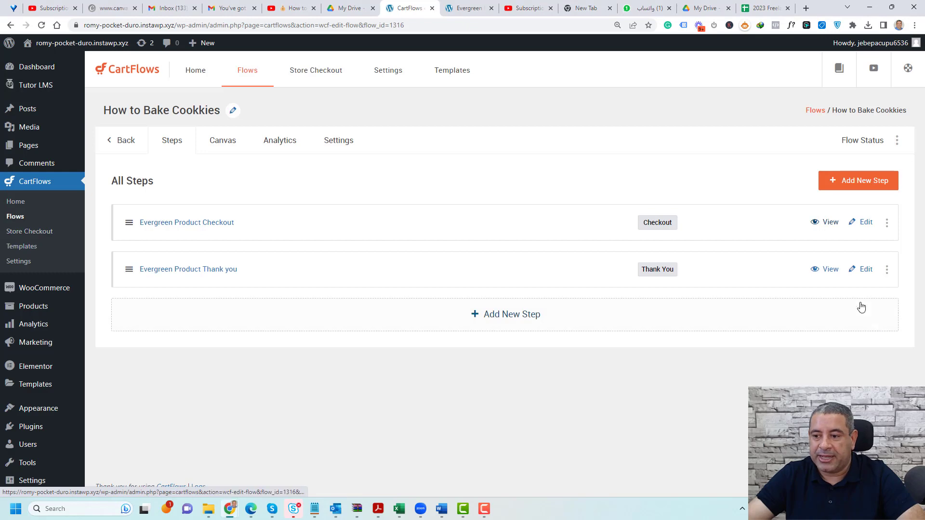
right_click(867, 229)
click(798, 235)
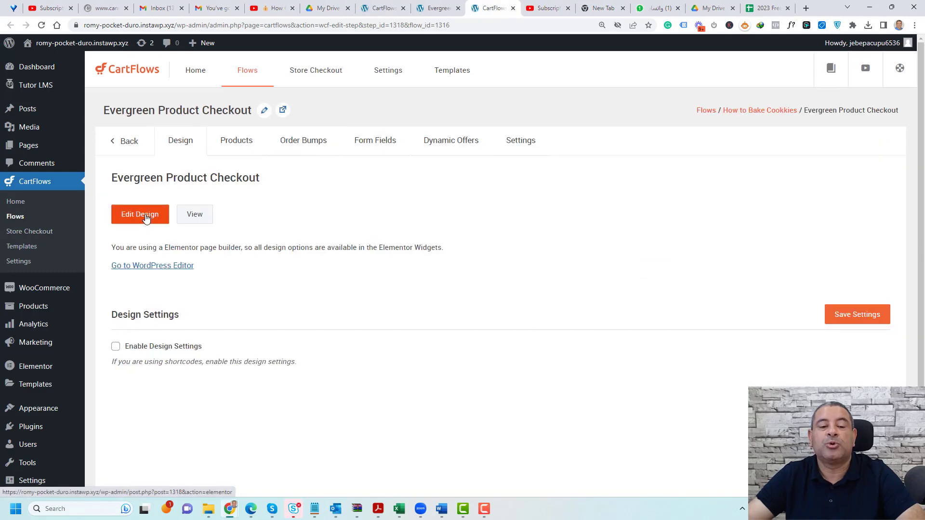
- Open the checkout page in Elementor and select its headline, then return to the How to Bake Cookkies steps list
click(146, 217)
click(528, 176)
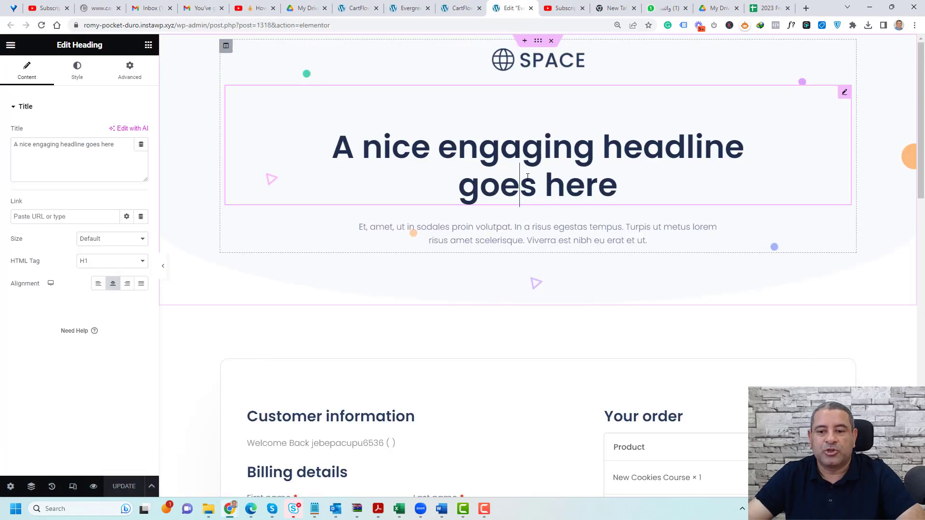
triple_click(520, 149)
scroll(434, 222, down, 3)
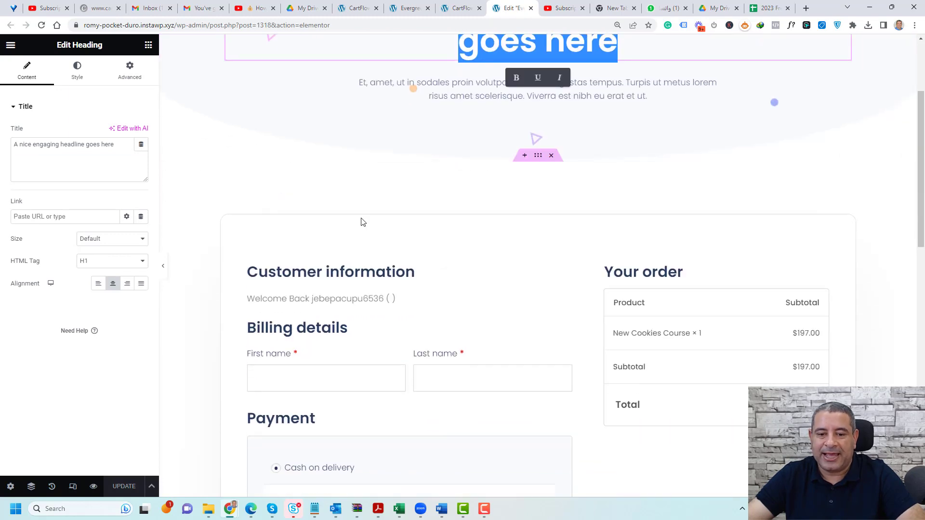
scroll(524, 219, down, 5)
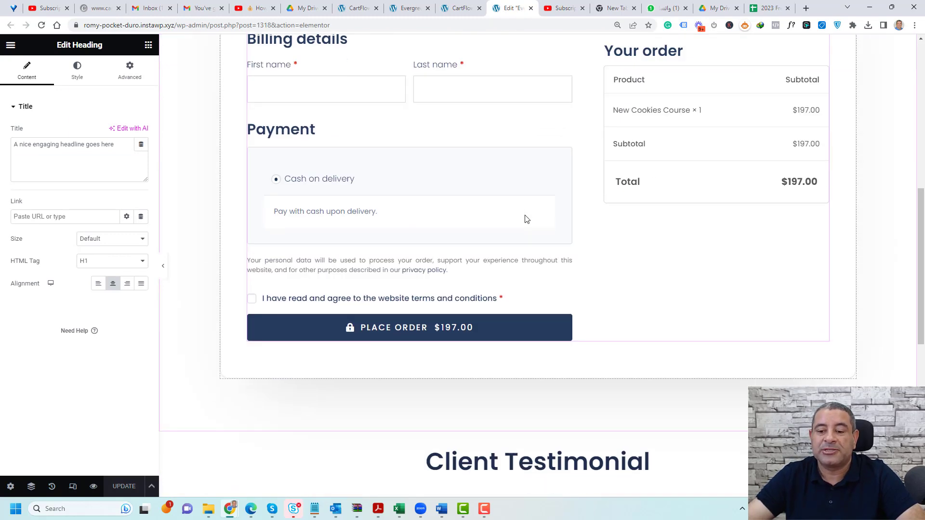
scroll(527, 219, up, 4)
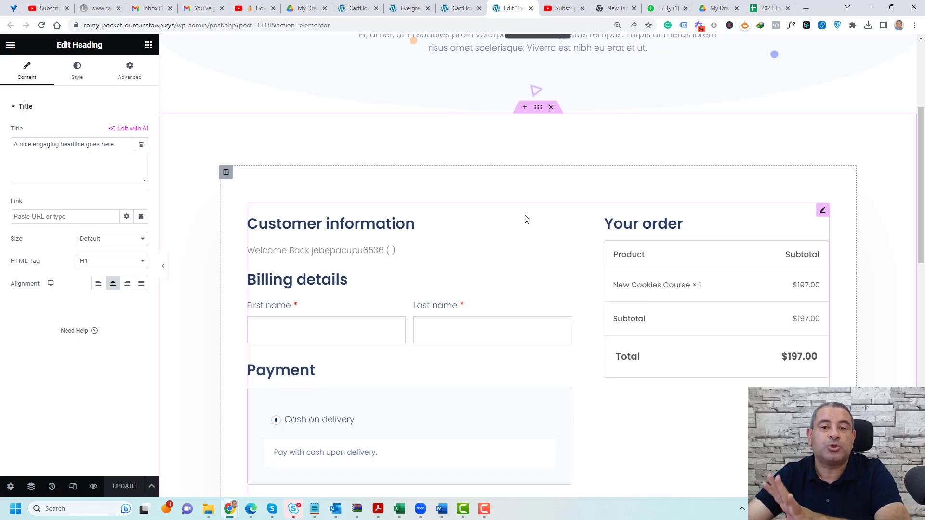
click(359, 8)
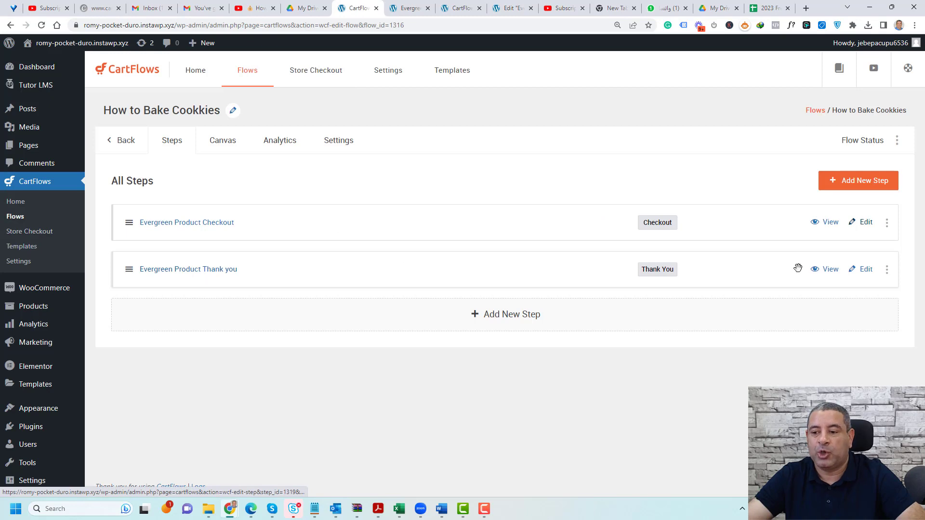
- Open the thank-you step's settings in a new tab and review its order details field settings
right_click(866, 270)
click(849, 282)
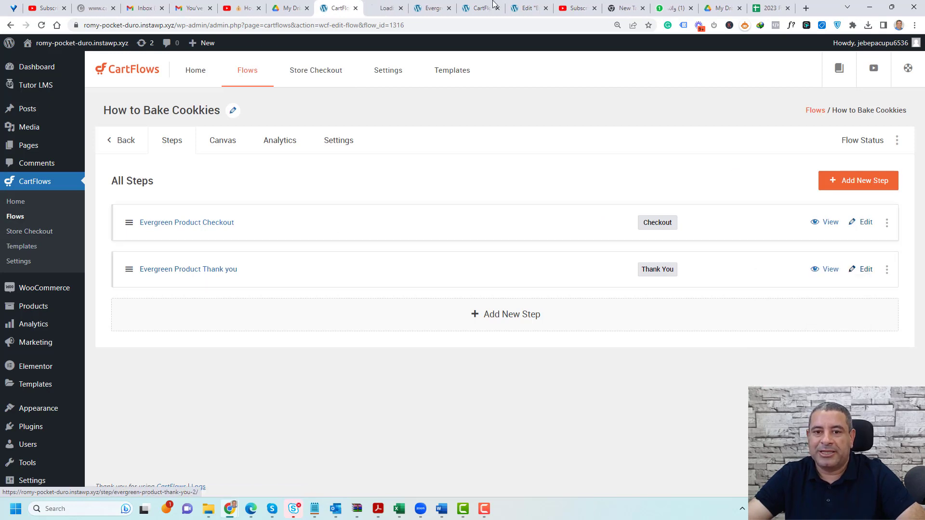
click(389, 6)
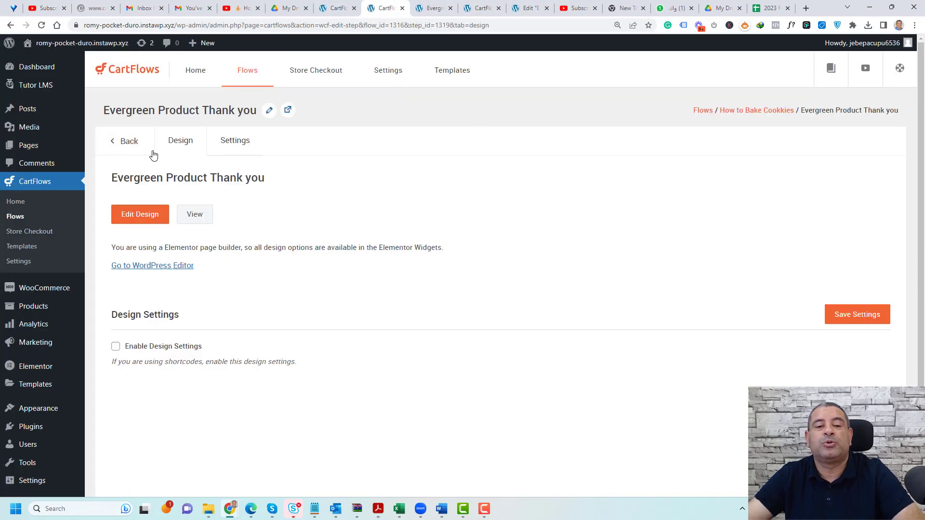
click(240, 143)
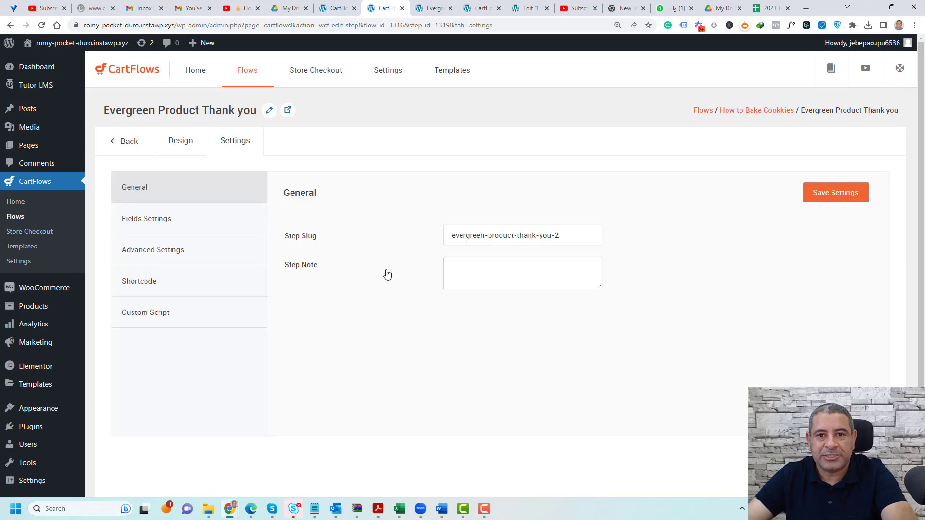
click(212, 217)
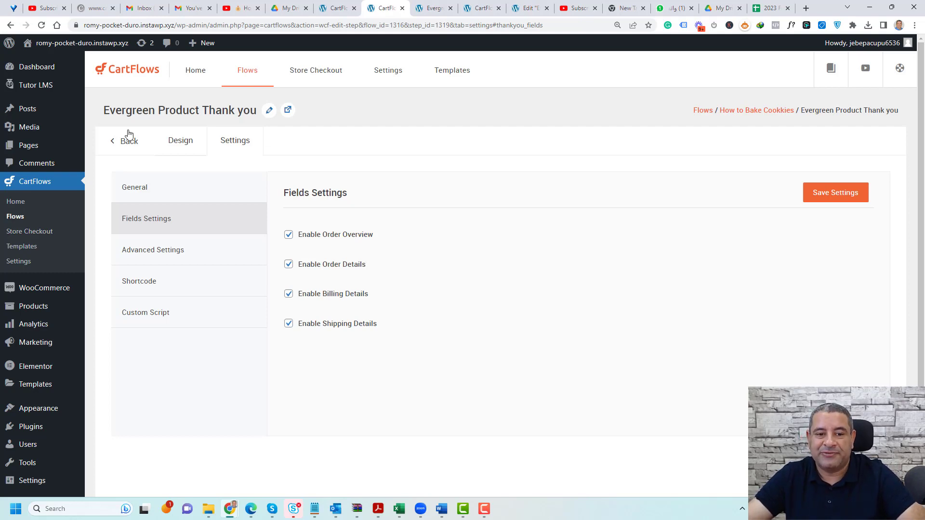
- Open the Evergreen Product Thank you page design in Elementor in a new tab
click(173, 140)
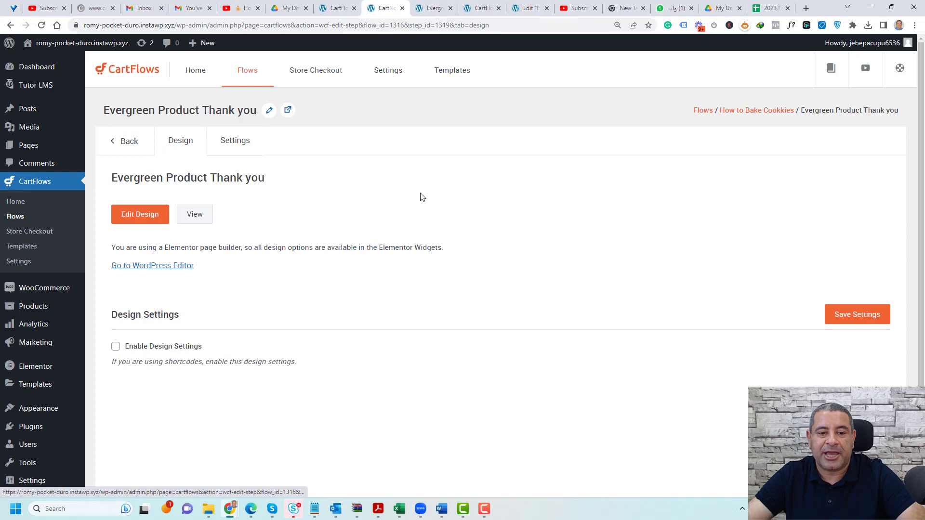
right_click(142, 220)
click(179, 226)
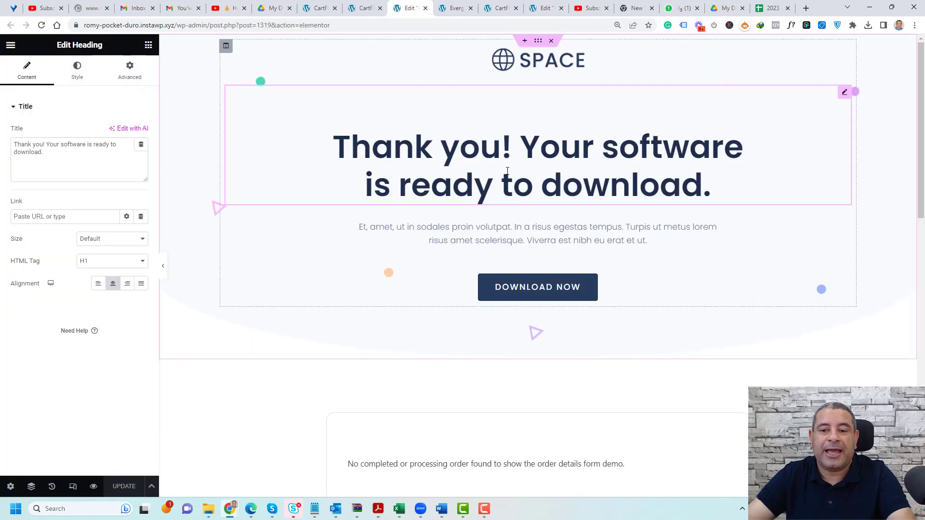
- Select the 'Thank you! Your software is ready to download.' headline in Elementor without changing it
triple_click(506, 159)
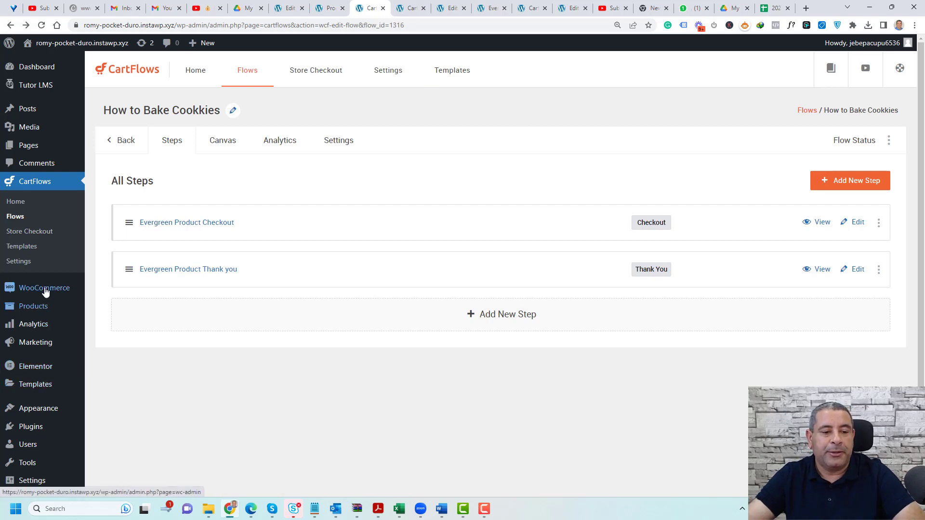
- Open the Ho to Bake Cookies product from All Products and show its CartFlows settings
mouse_move(44, 310)
click(116, 311)
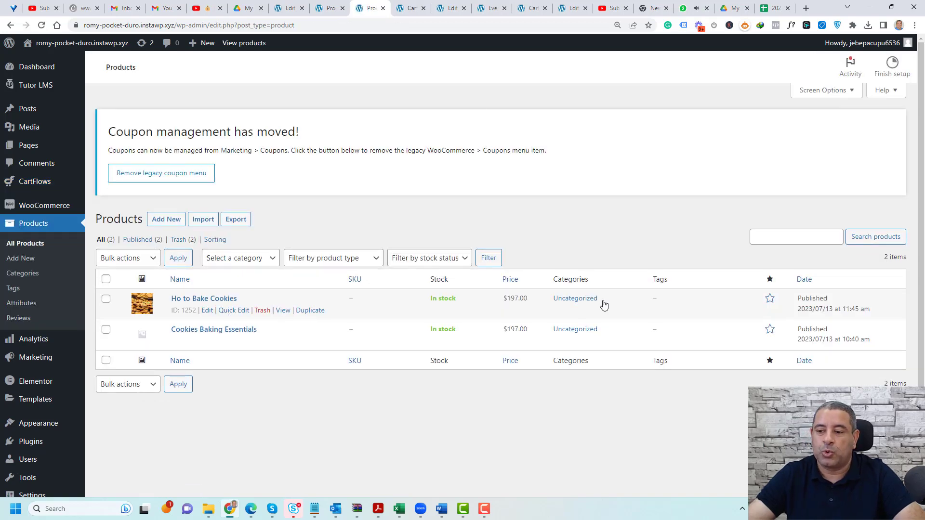
click(206, 312)
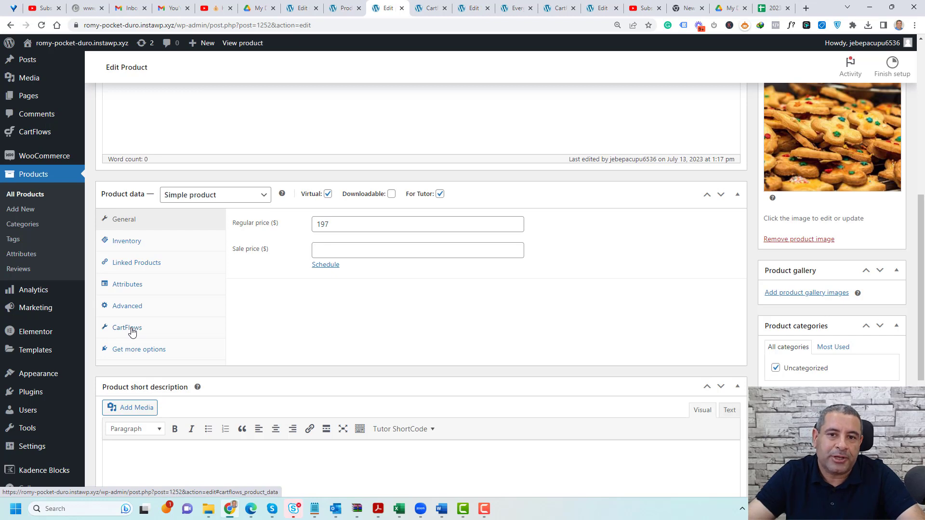
click(132, 332)
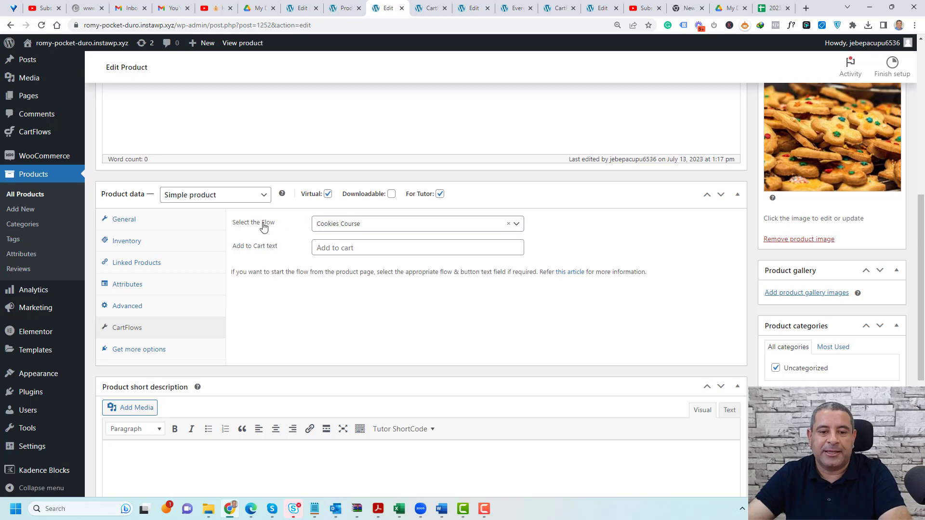
- Link the How to Bake Cookkies flow to the product, update it, and switch to the private window
click(348, 226)
text(how)
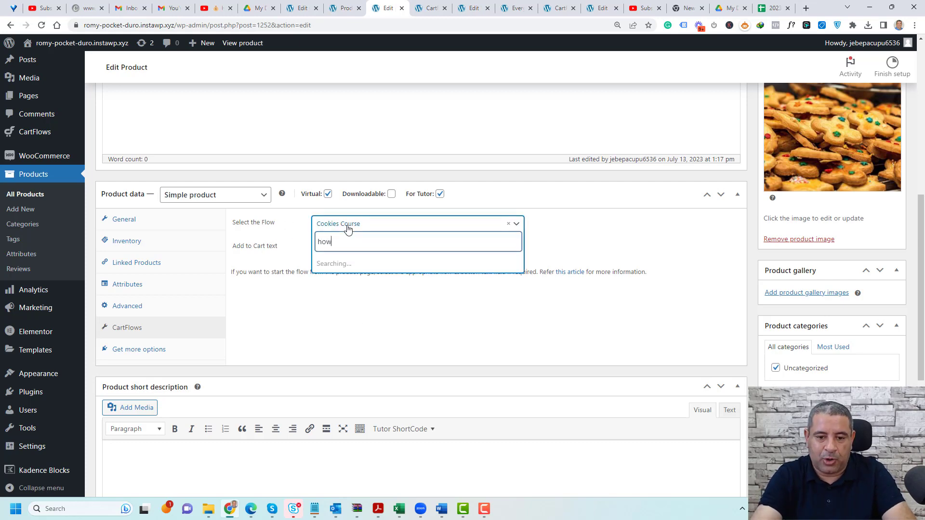
key(Return)
scroll(797, 229, up, 4)
scroll(819, 269, up, 3)
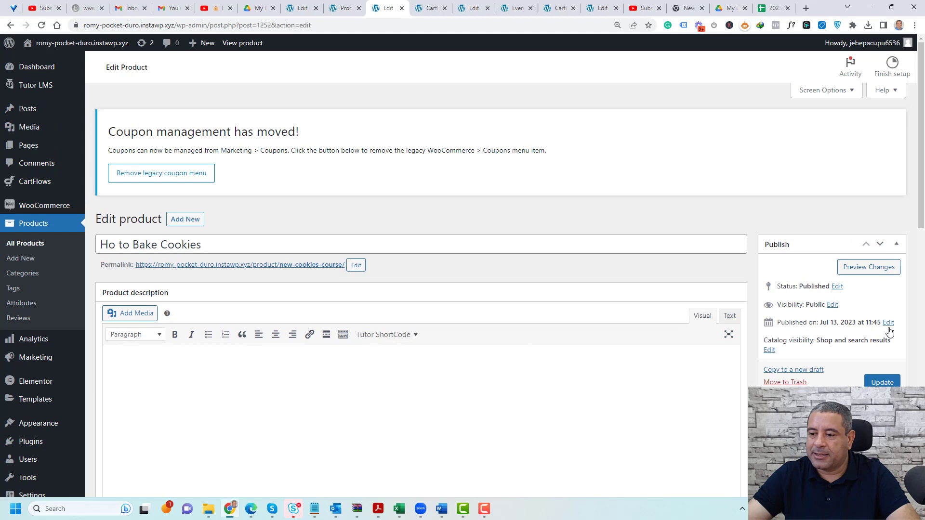
click(882, 382)
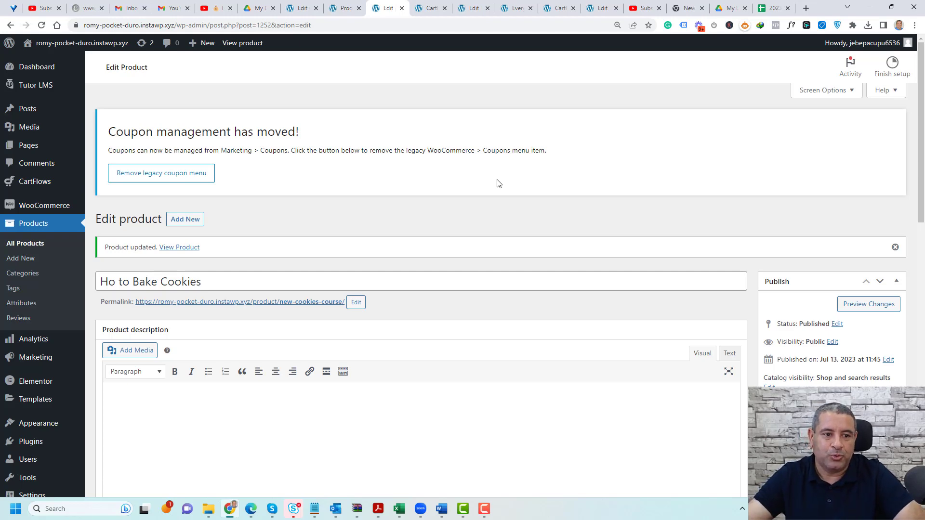
key(alt+Tab)
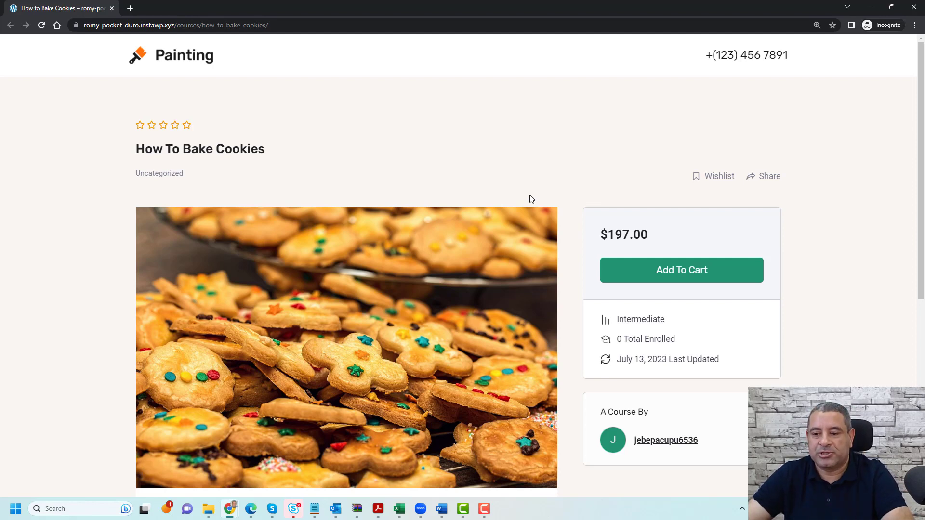
- Add the course to the cart and check the checkout shows $197.00 and the trimmed billing fields
click(684, 272)
scroll(511, 241, down, 4)
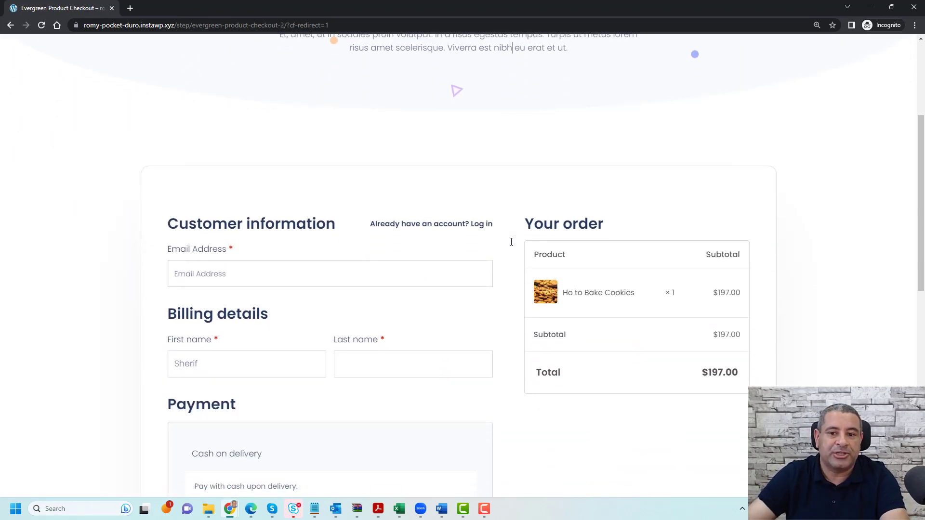
scroll(511, 241, down, 2)
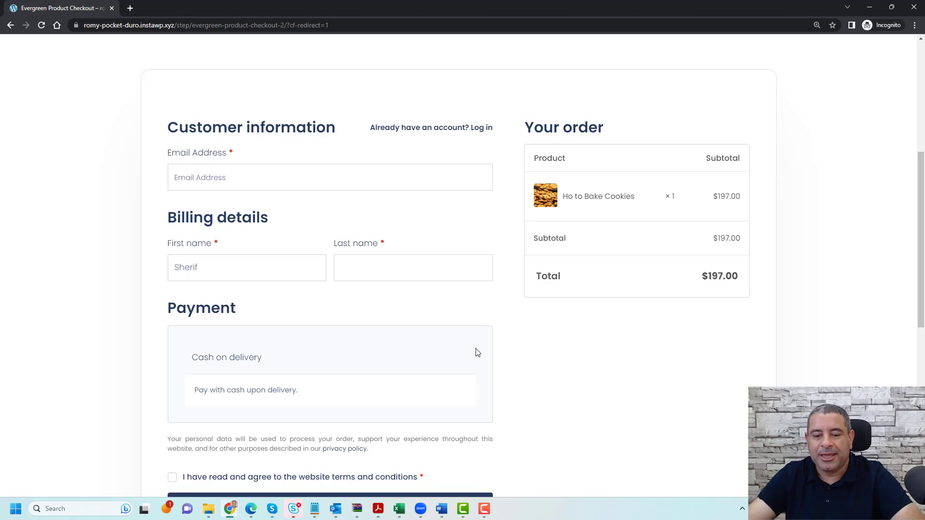
scroll(501, 349, down, 4)
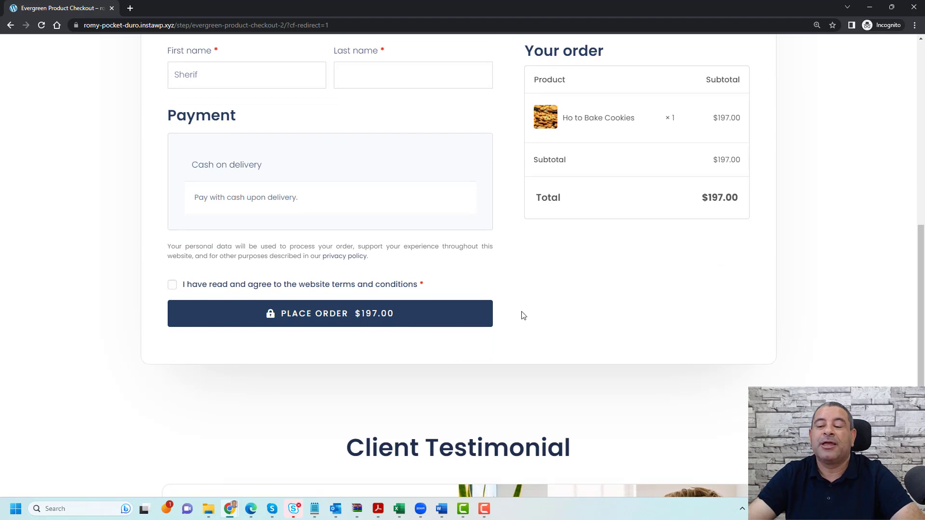
scroll(524, 315, up, 5)
scroll(518, 309, up, 2)
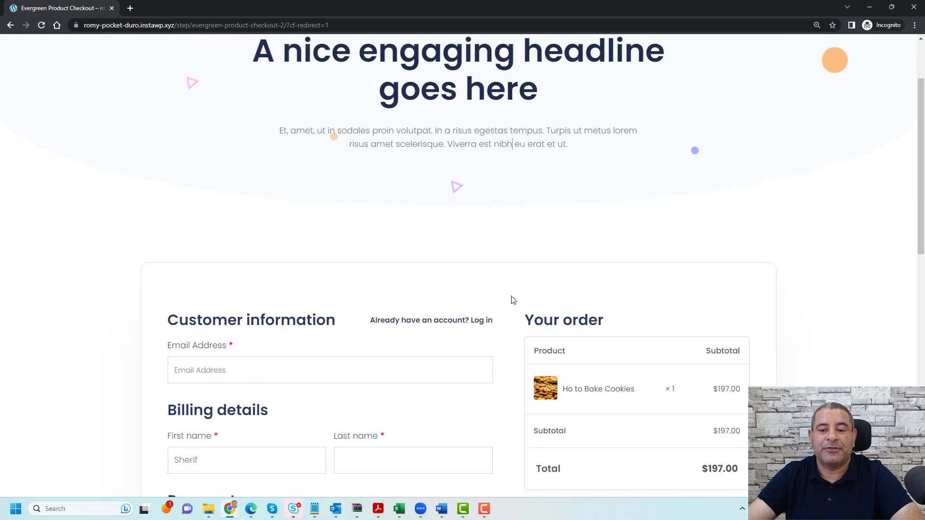